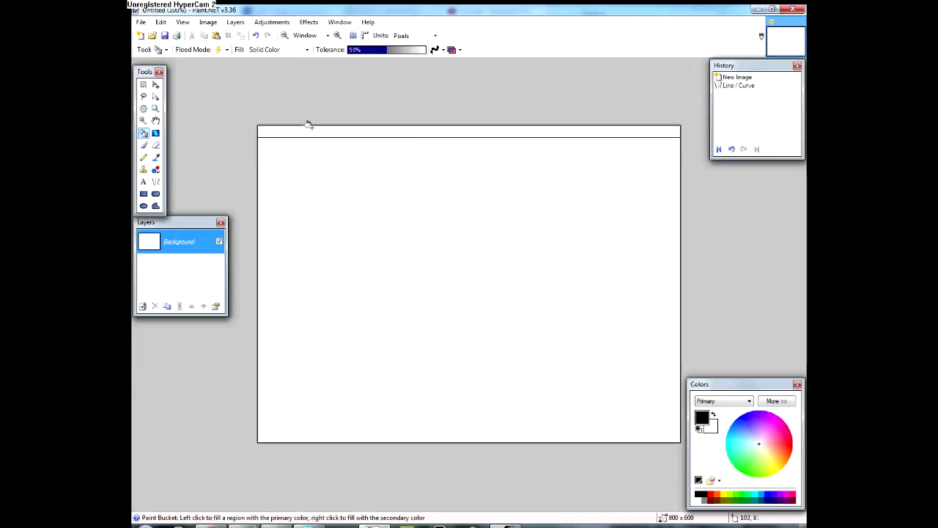
Sketch a wavy pencil line beneath the black strip along the canvas's upper edge and fill the gap black.
click(143, 157)
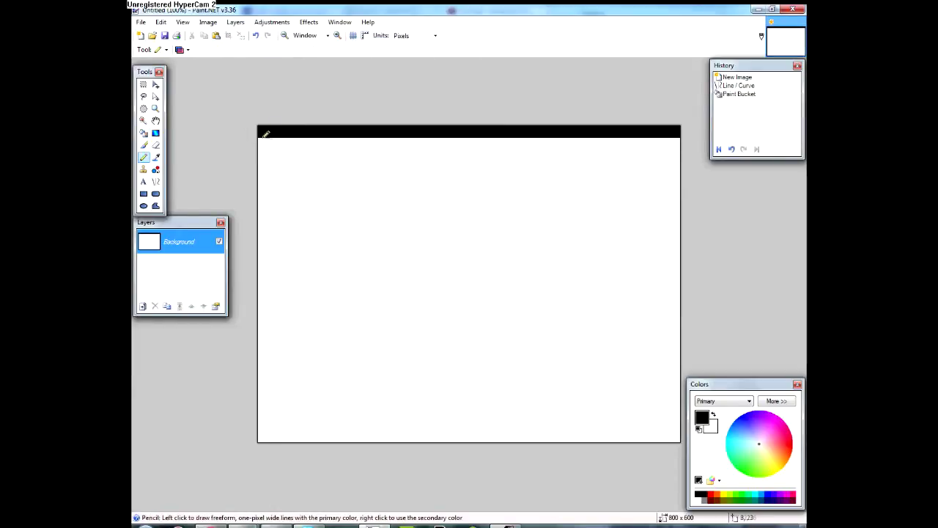
drag(451, 139, 542, 146)
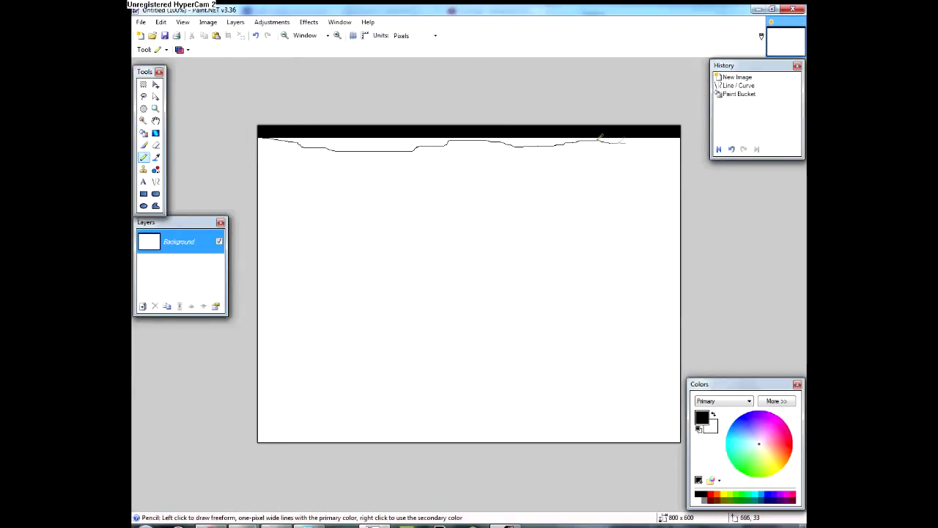
click(143, 133)
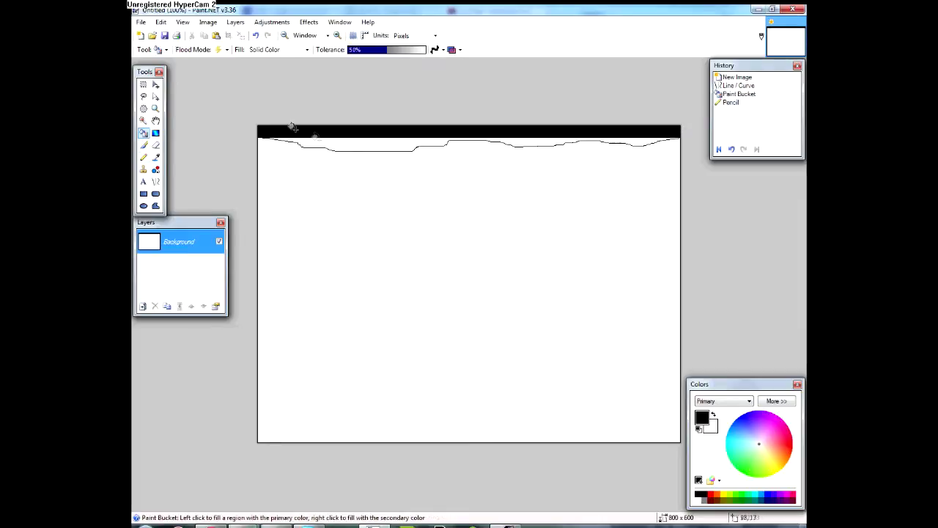
click(334, 140)
Draw a straight horizontal line across the canvas just above its lower edge and fill the strip below it black.
click(155, 181)
drag(254, 428, 719, 428)
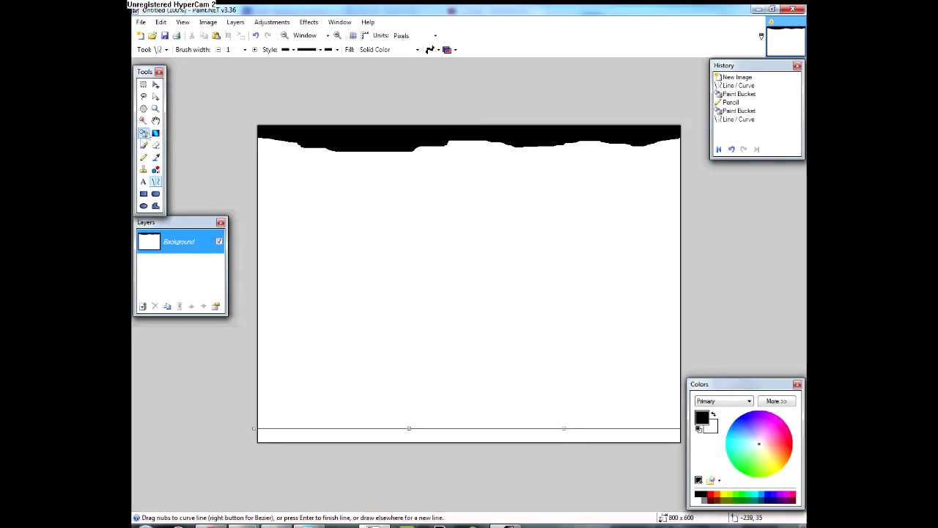
key(f)
click(311, 436)
Sketch a wavy pencil line above the black strip along the canvas's lower edge and fill the gap black.
click(143, 156)
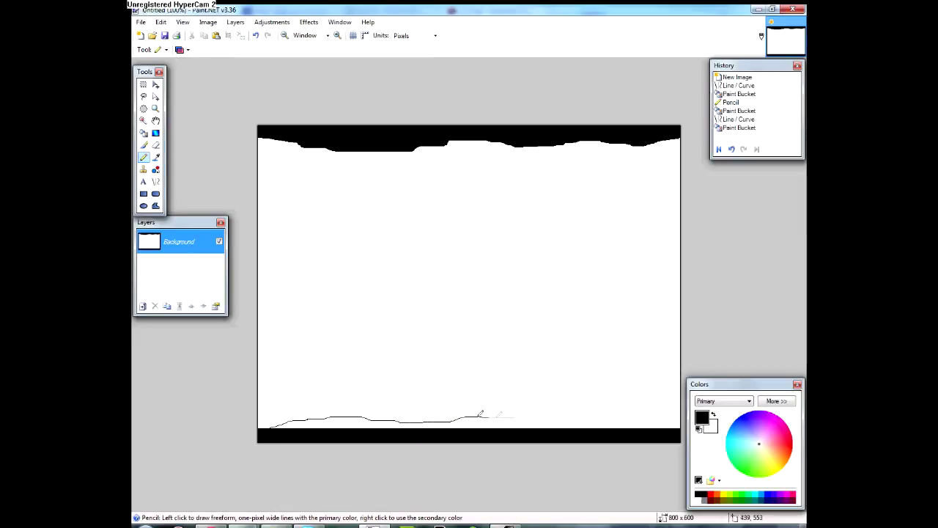
drag(661, 423, 663, 423)
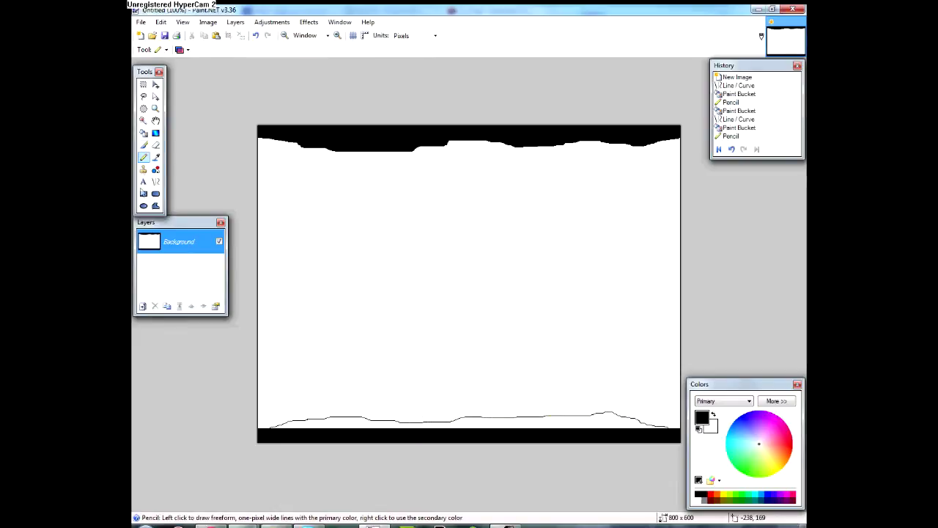
click(143, 132)
click(349, 419)
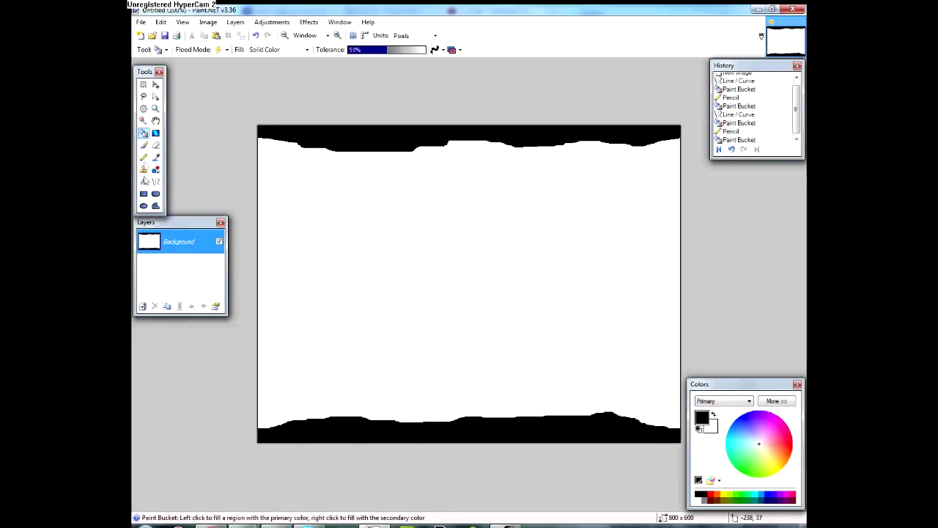
Outline a large irregular continent with the Pencil on the left side of the canvas and fill it black.
click(143, 157)
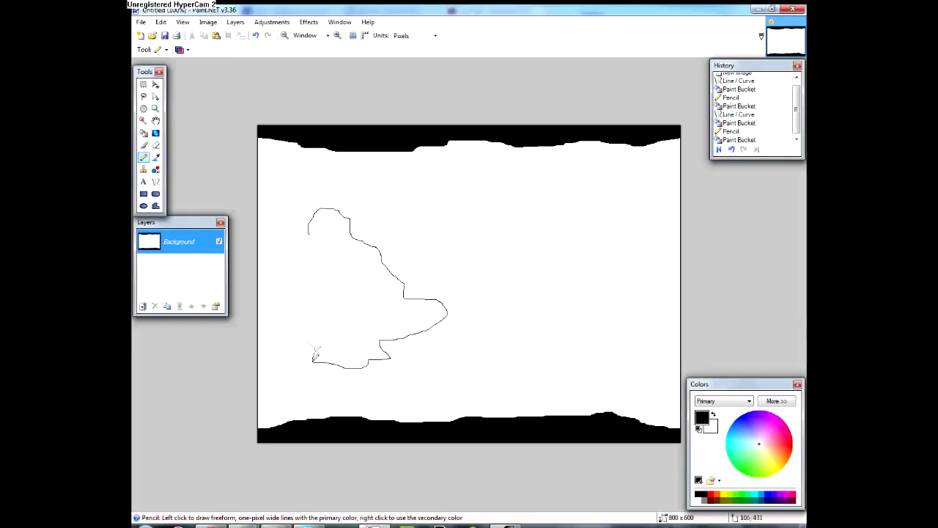
drag(308, 238, 313, 233)
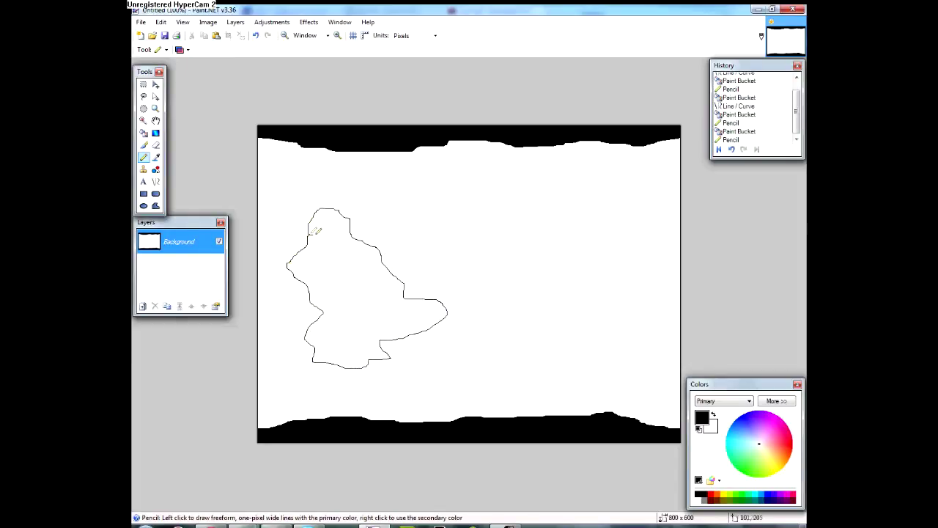
click(311, 231)
click(143, 132)
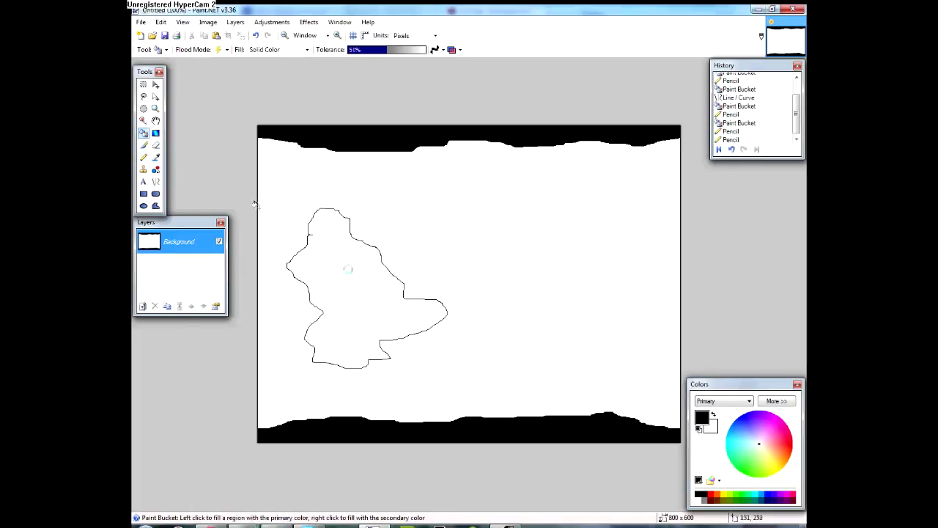
click(344, 266)
Outline a second, smaller continent with the Pencil above and to the right of the first and fill it black.
click(143, 157)
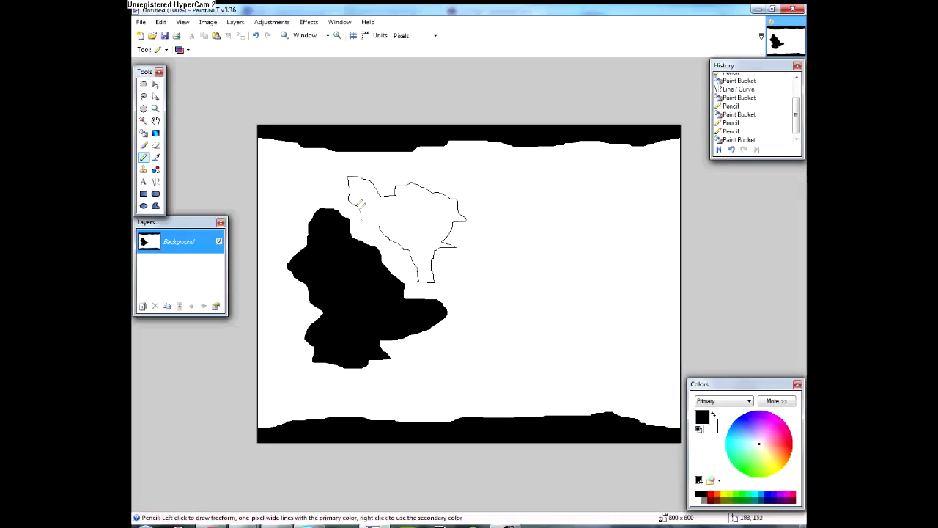
click(381, 222)
click(143, 133)
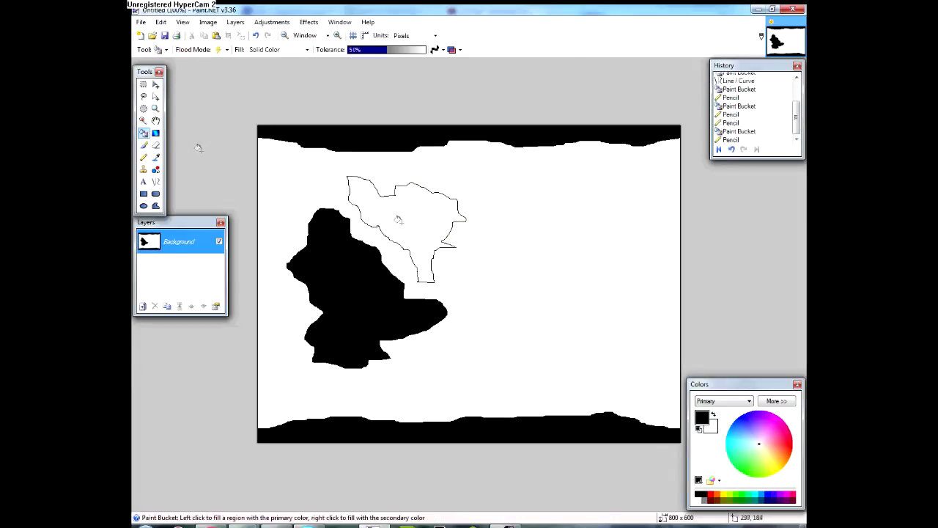
click(421, 216)
Outline a small landmass with the Pencil in the canvas's lower right area, close its outline and fill it black.
click(143, 157)
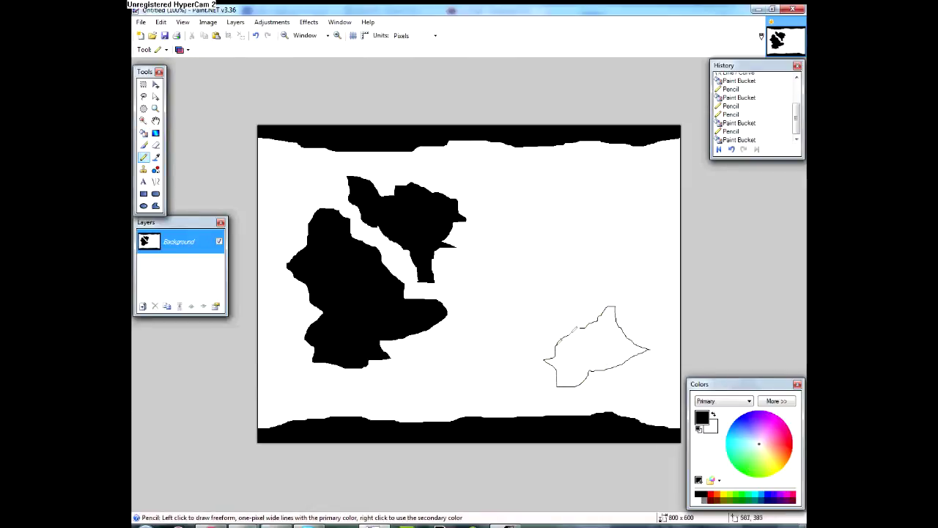
click(581, 327)
click(583, 327)
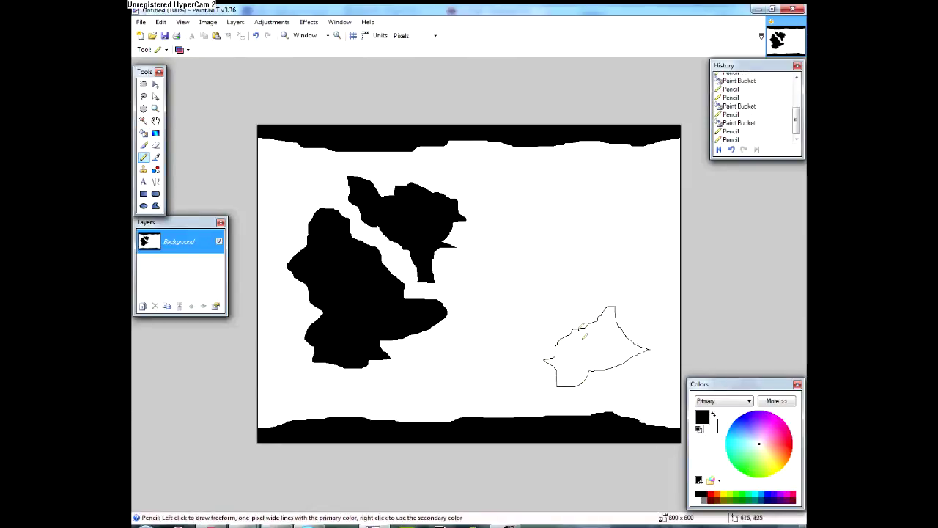
click(143, 133)
click(588, 346)
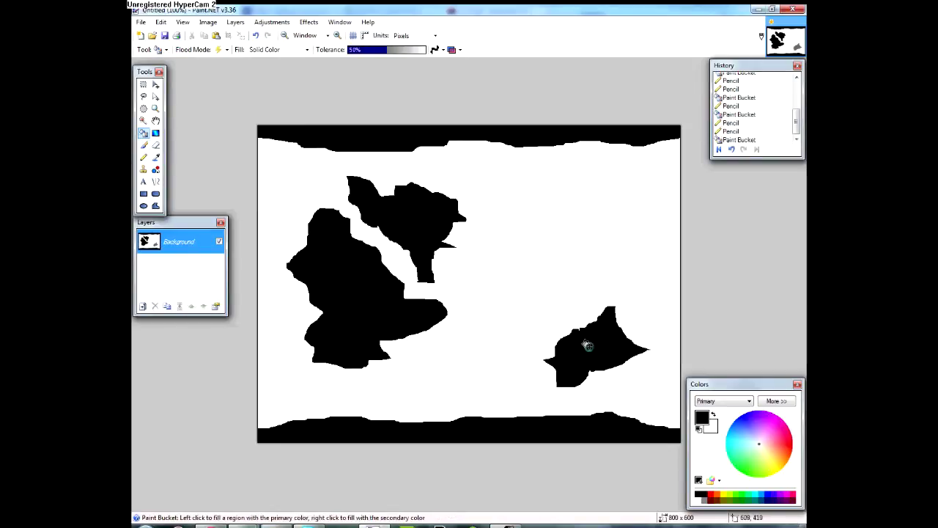
Outline a tall, narrow-waisted continent with the Pencil above the small lower-right landmass and fill it black.
click(143, 157)
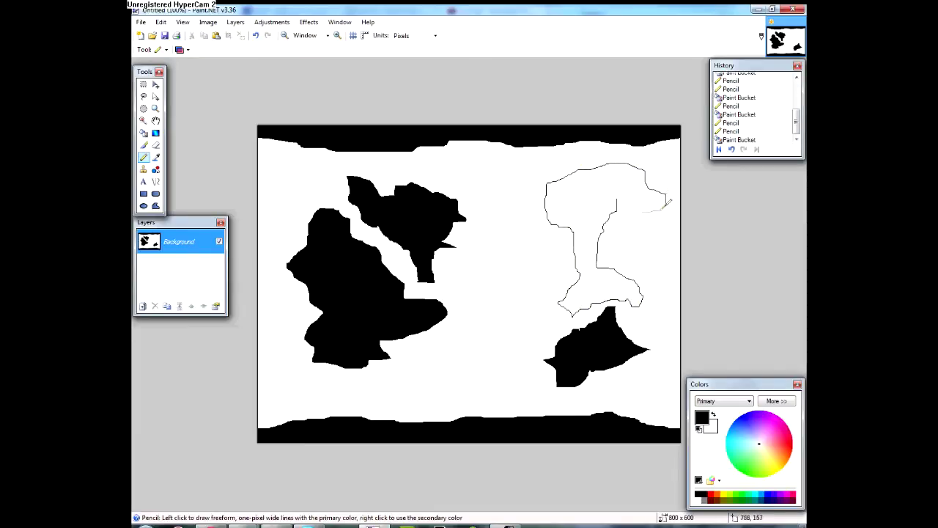
drag(619, 201, 616, 204)
click(143, 133)
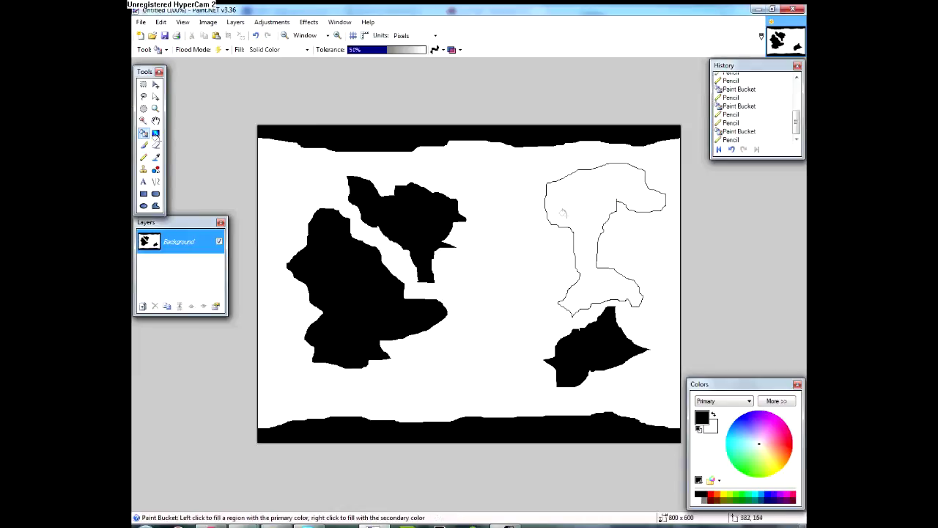
click(586, 219)
Extend the southeast coast of the upper-left continent with a rounded pencil outline and fill the added area black.
click(143, 157)
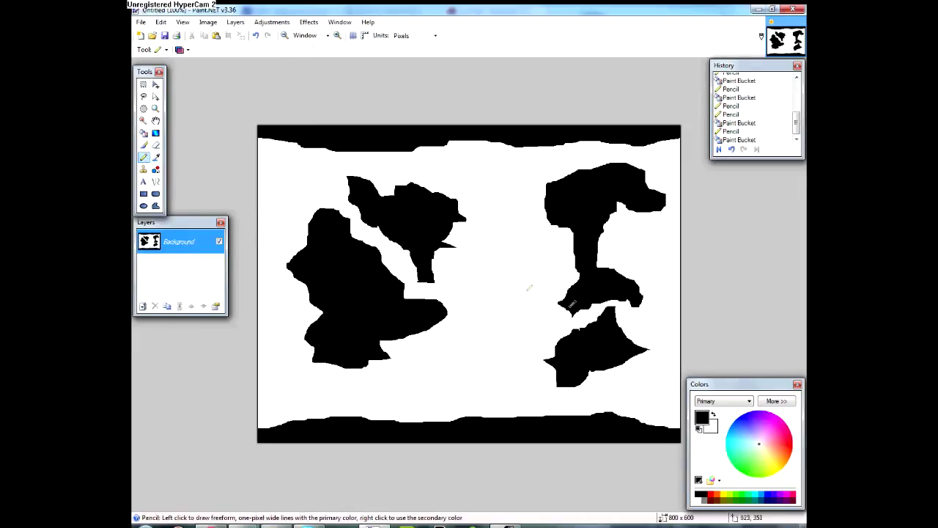
drag(467, 249, 455, 231)
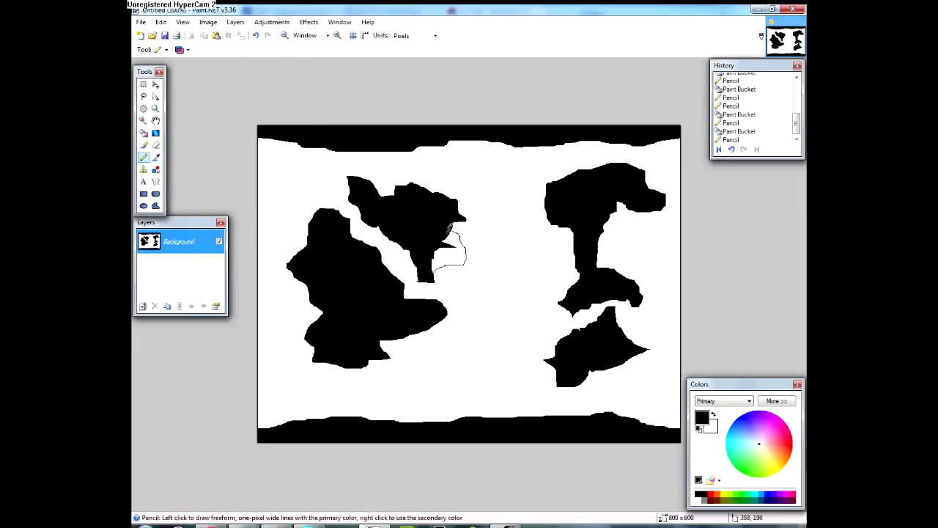
click(143, 132)
click(454, 256)
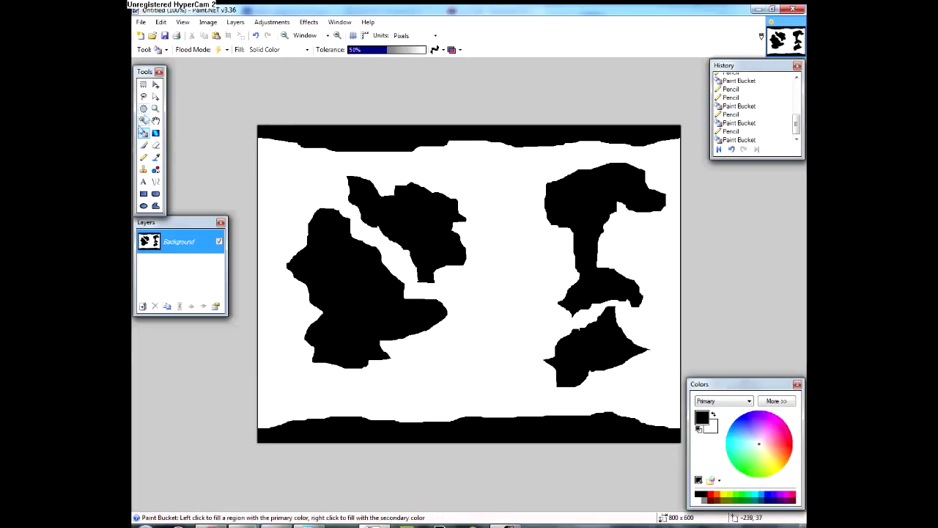
Enlarge the lower-right landmass with a rounded pencil outline around its eastern tip and fill the enclosed areas black.
click(143, 157)
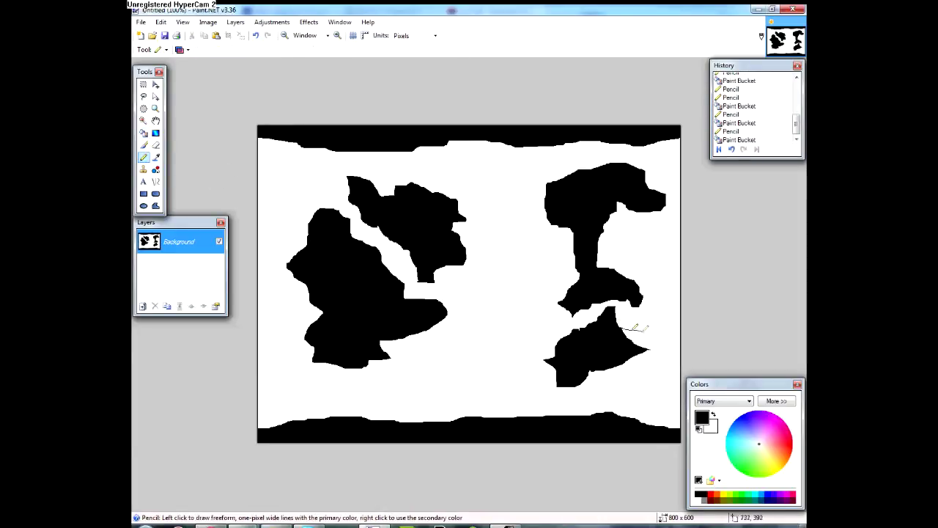
drag(623, 378, 601, 369)
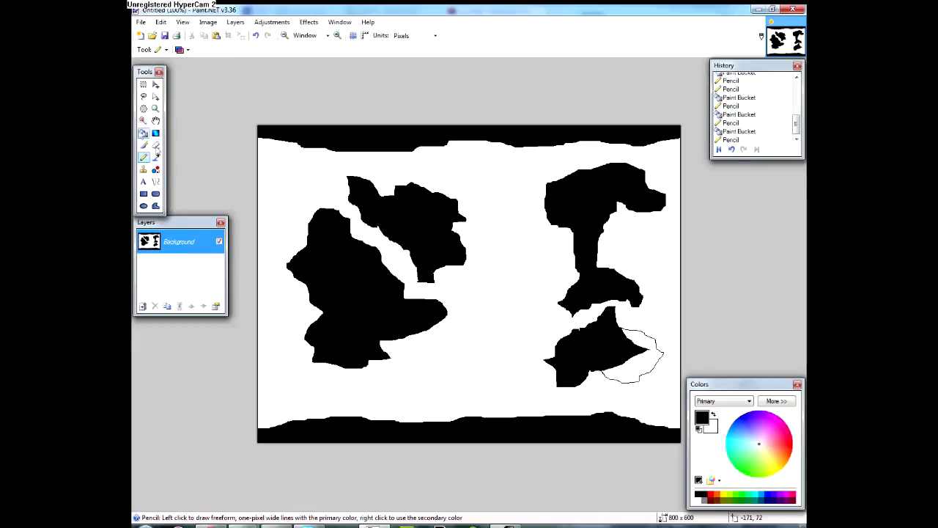
click(645, 334)
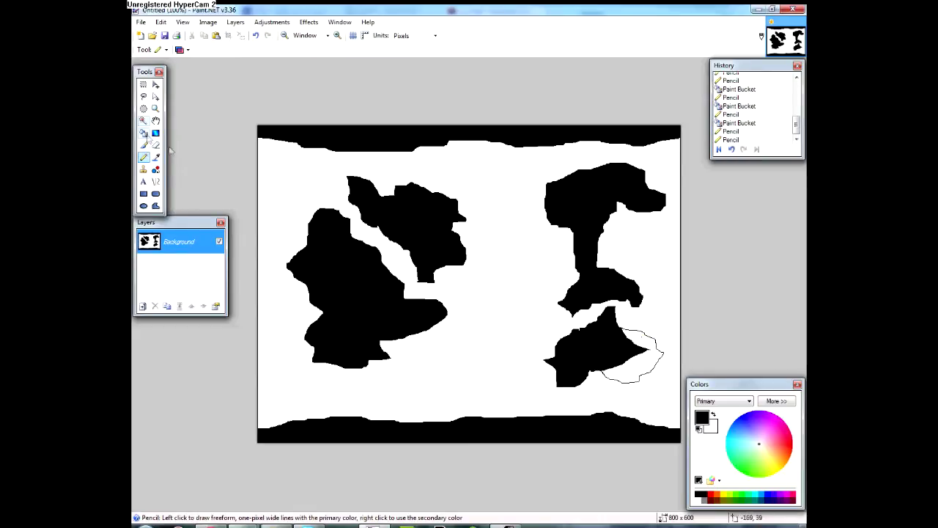
click(143, 131)
click(634, 331)
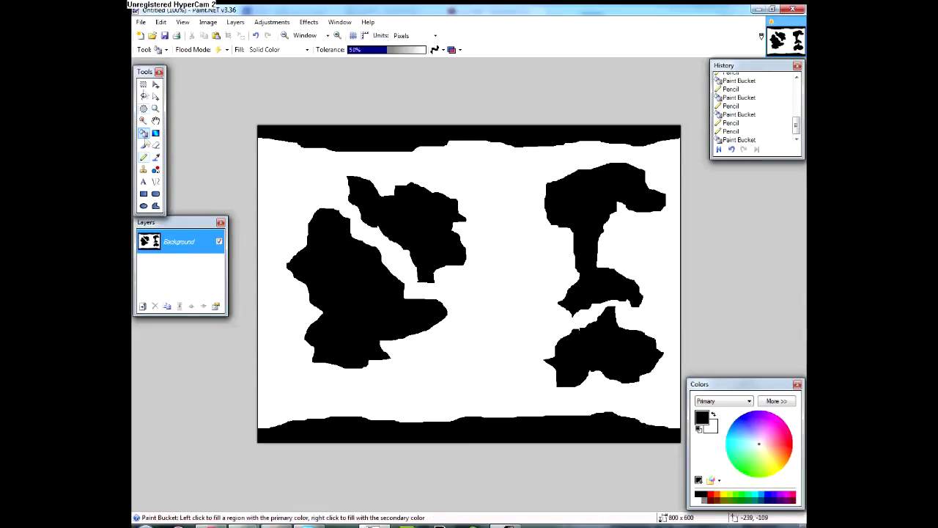
Close off the bay on the upper-right continent's east side with a pencil line and fill it black.
click(145, 156)
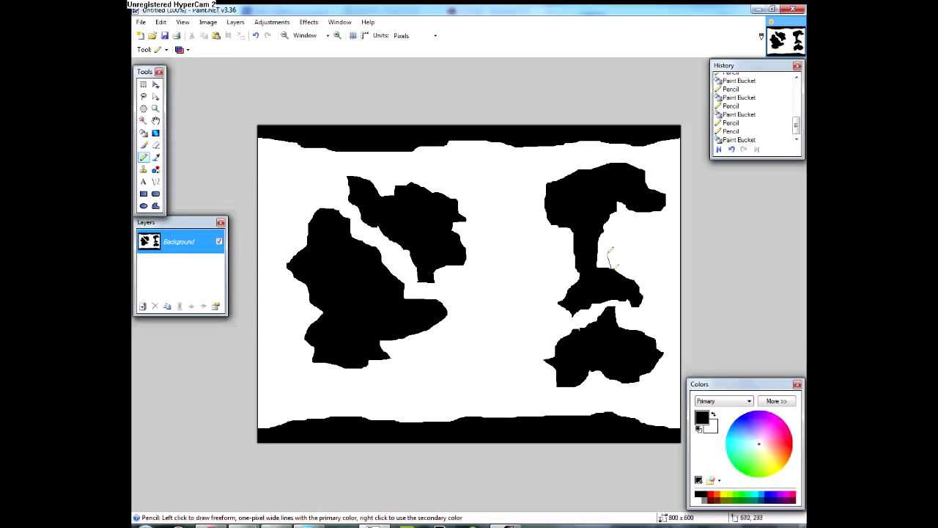
drag(639, 229, 663, 210)
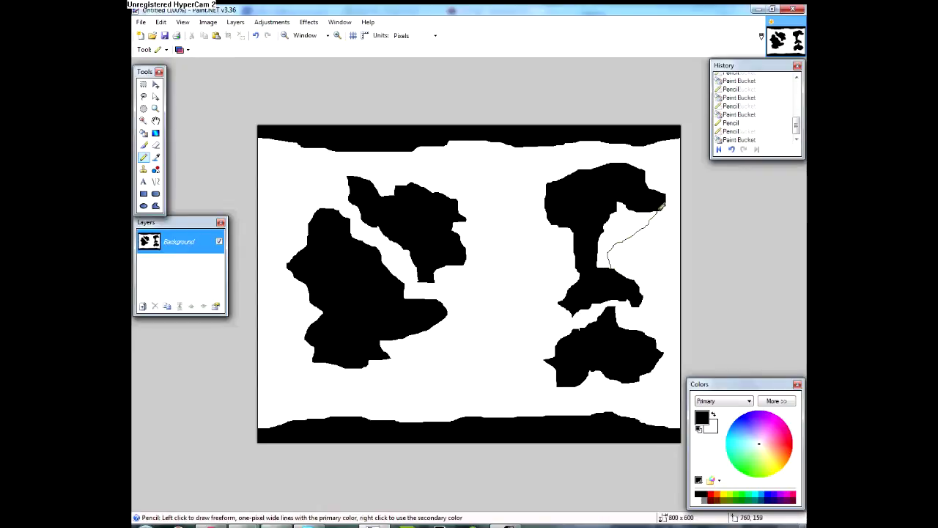
click(143, 132)
click(613, 213)
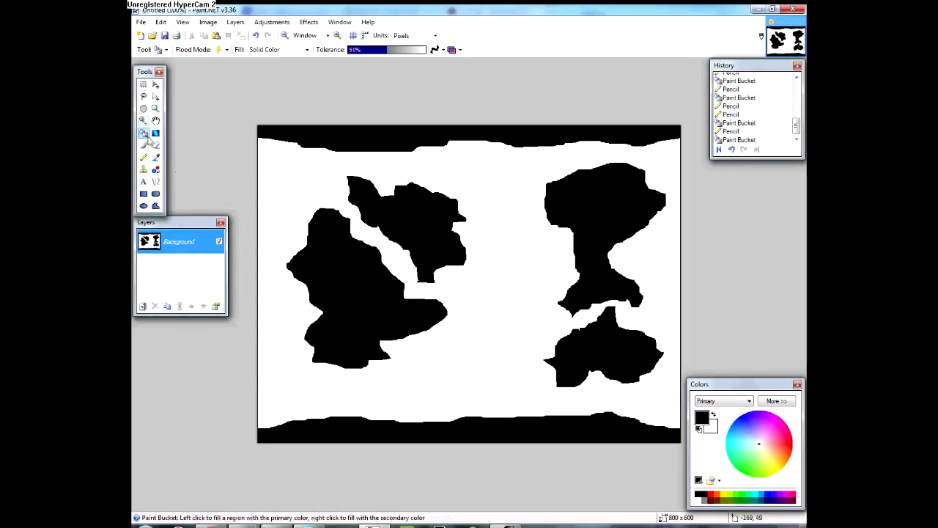
Select each of the four black landmasses with the Magic Wand and erase them to transparency, keeping the polar strips.
click(144, 121)
click(356, 294)
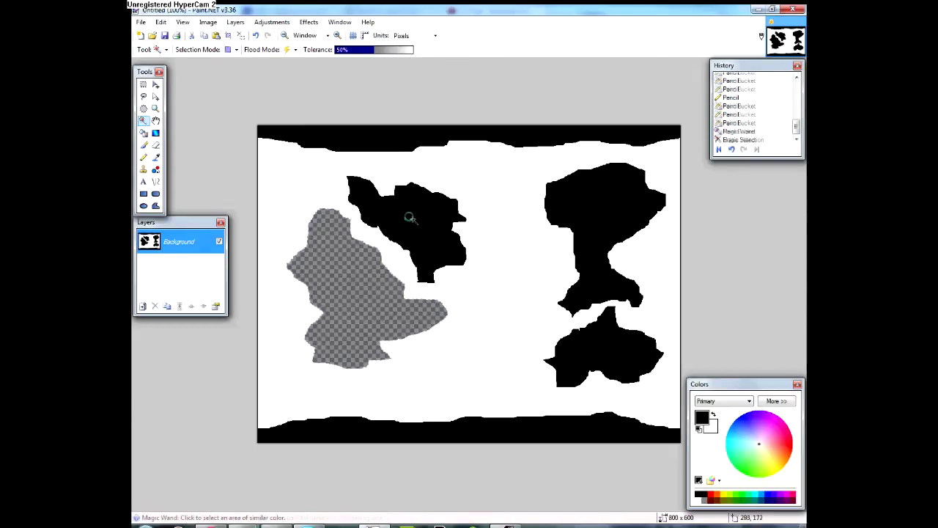
key(Delete)
click(408, 217)
key(Delete)
click(610, 235)
key(Delete)
click(605, 346)
key(Delete)
Add a new layer beneath the Background layer, and set the primary color to dark green and the secondary to olive green.
click(143, 306)
click(192, 305)
click(736, 499)
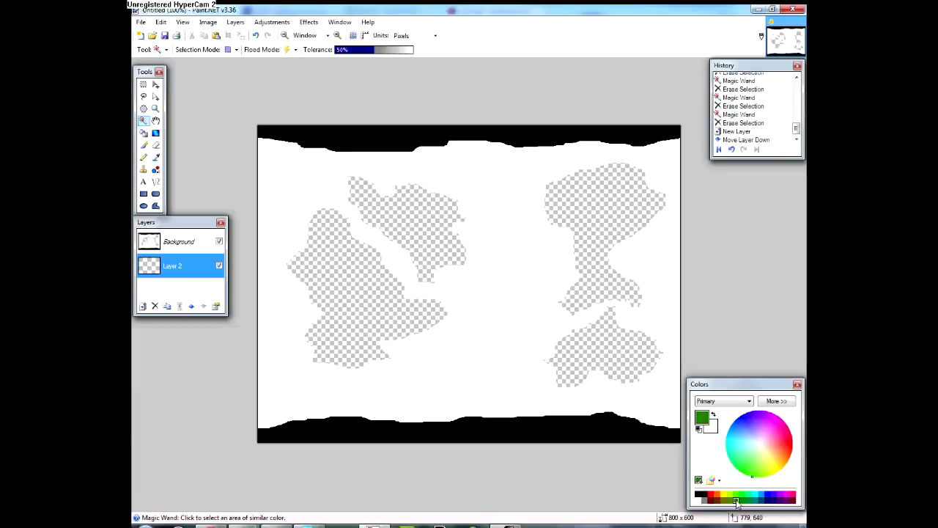
right_click(730, 502)
Render Clouds on the new layer with scale 1000, roughness 1.00 and Normal blend mode.
click(308, 22)
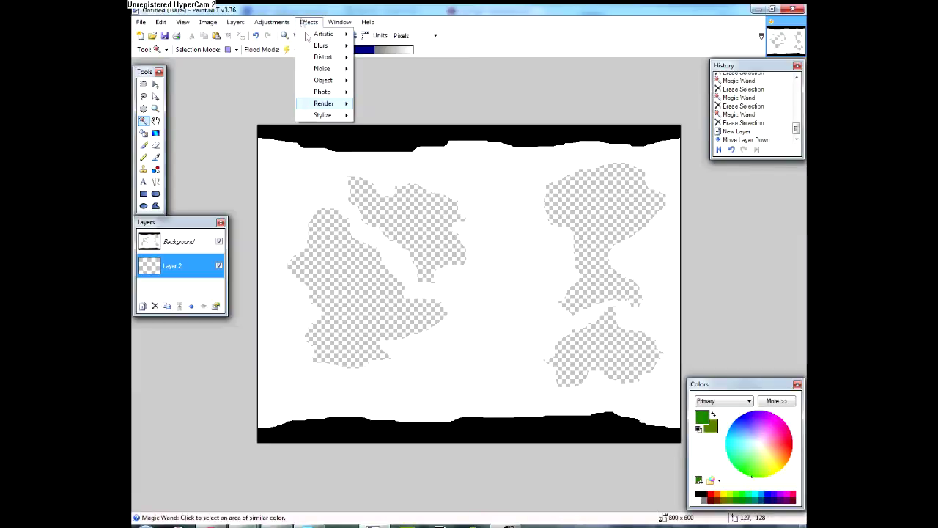
mouse_move(337, 106)
click(384, 104)
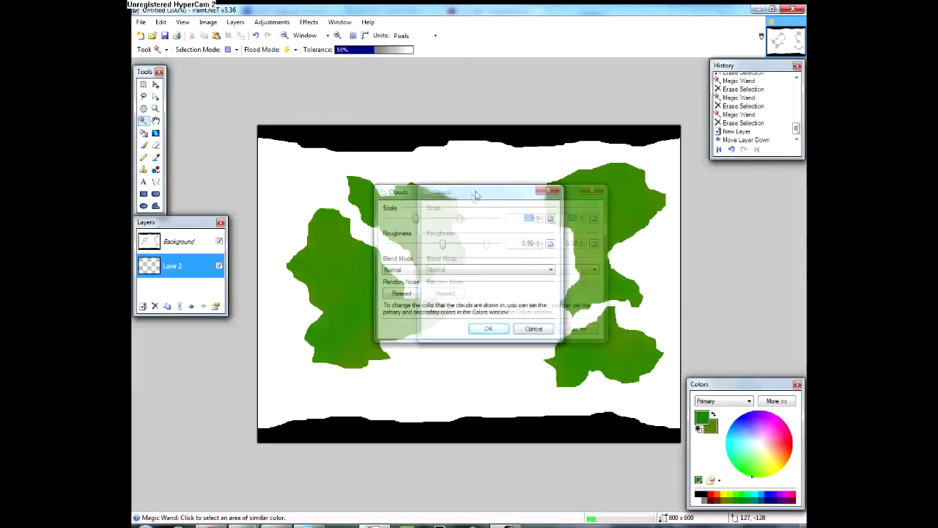
click(567, 179)
drag(569, 183, 615, 180)
drag(562, 203, 675, 210)
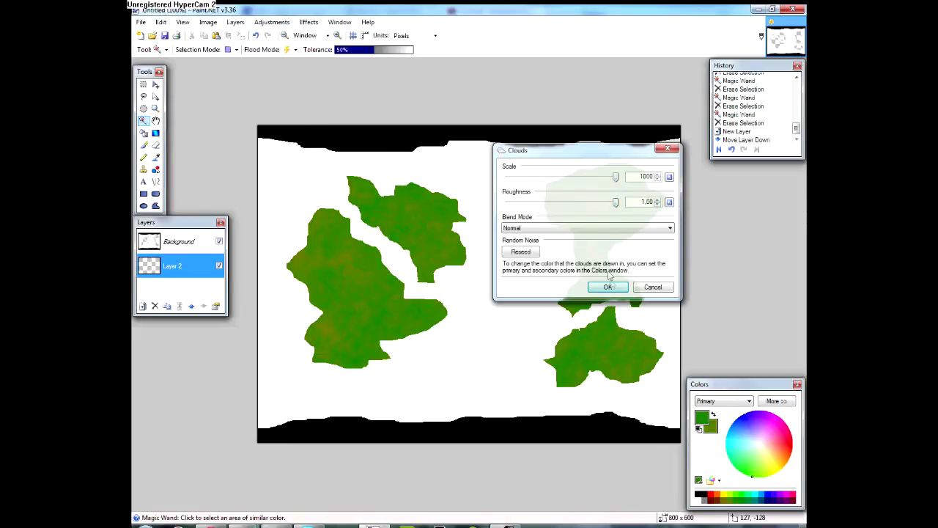
click(608, 287)
Flatten the image, select the white area around the continents with the Magic Wand and erase it to transparency.
click(209, 23)
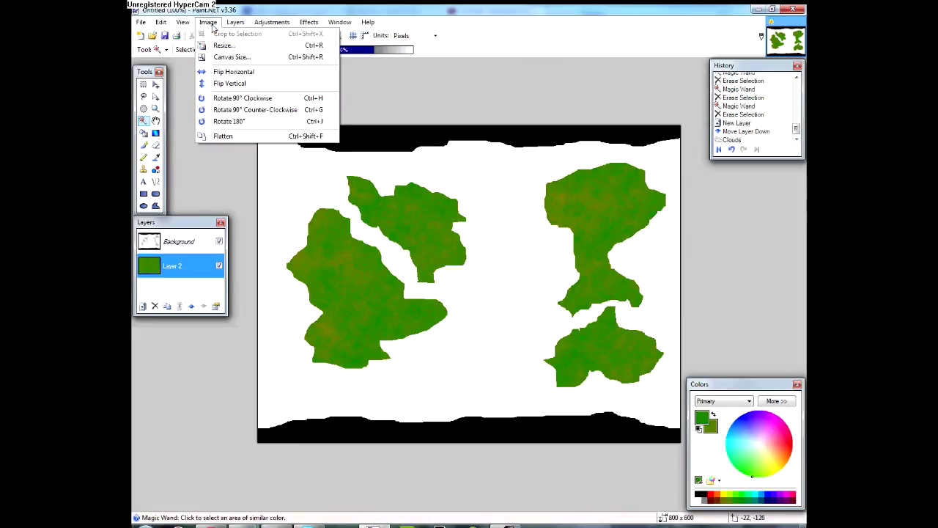
click(221, 136)
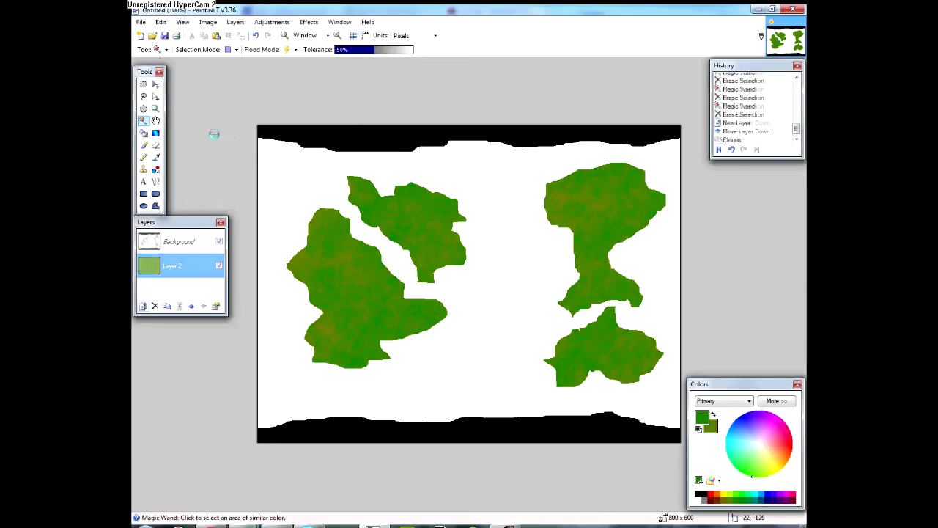
click(314, 135)
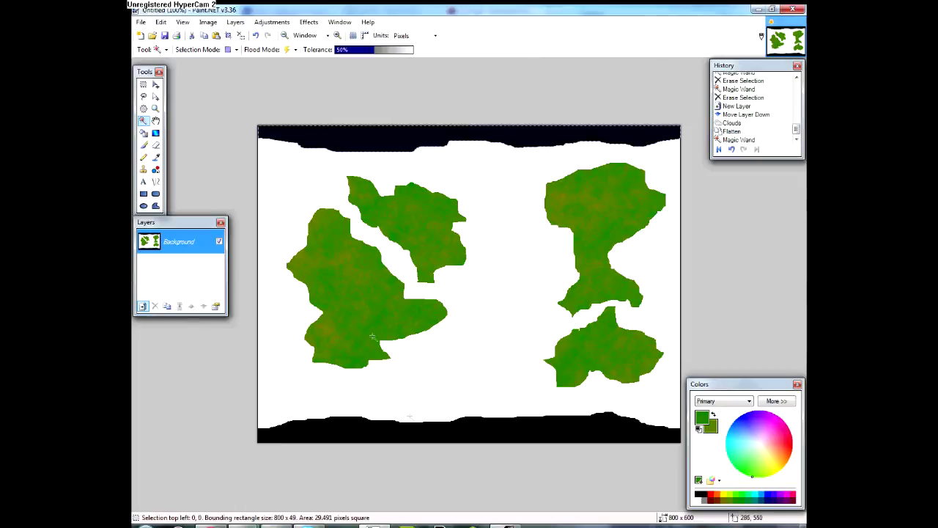
click(281, 195)
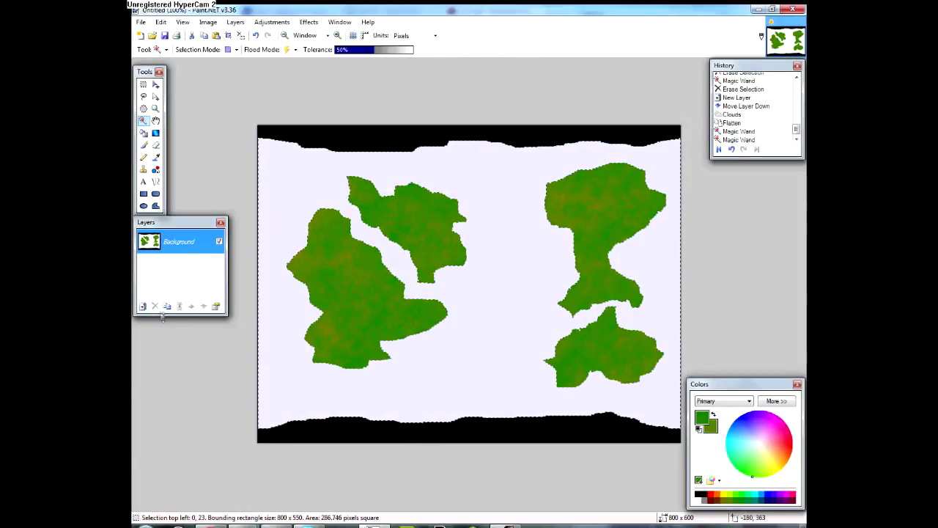
key(Delete)
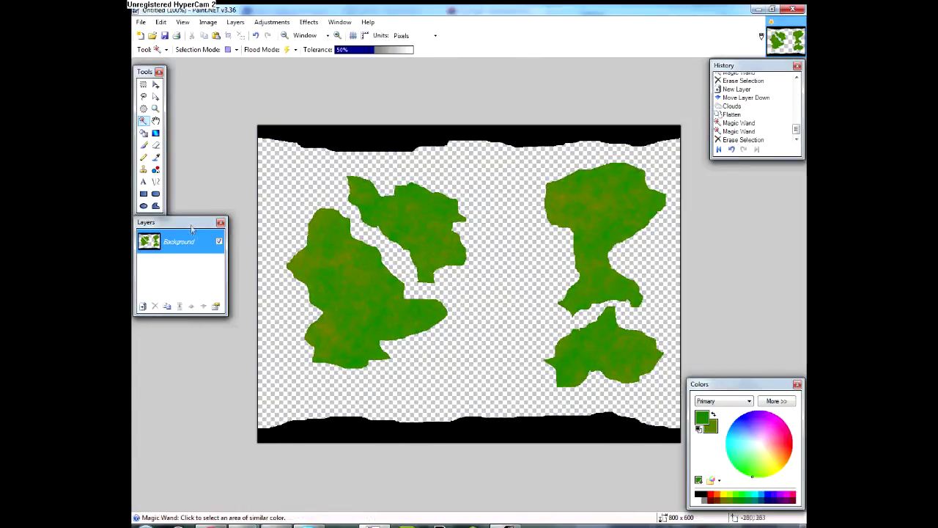
Apply a yellow Drop Shadow (R 255, G 247, B 43) with both offsets at 0 and blur radius 2.
click(308, 22)
mouse_move(342, 104)
click(419, 96)
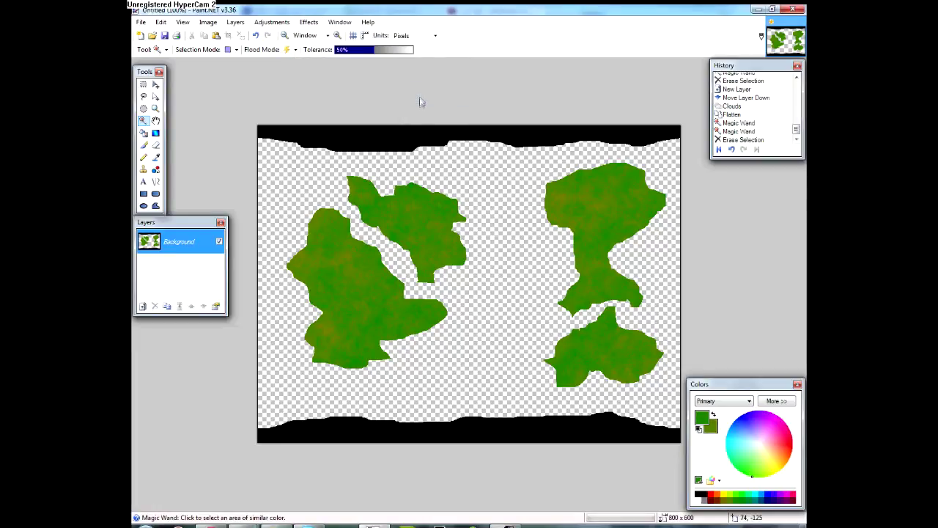
click(434, 325)
click(452, 331)
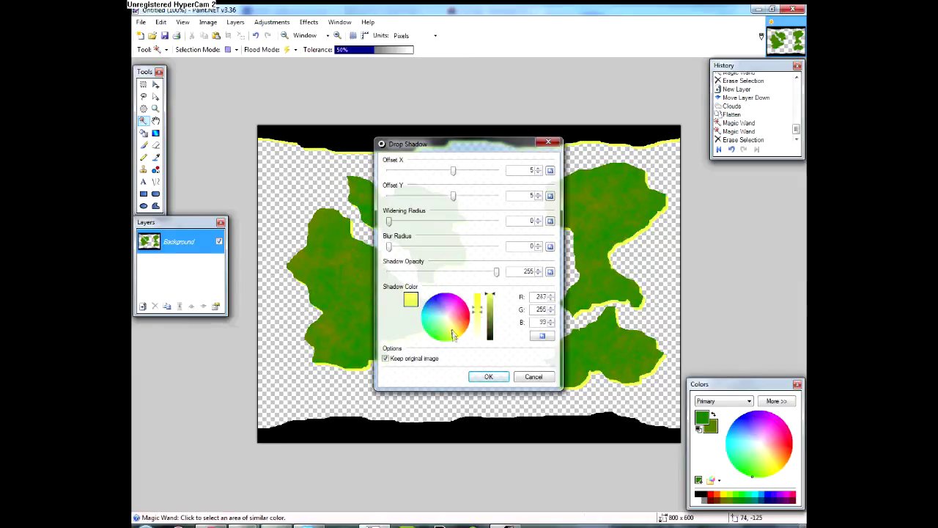
click(492, 299)
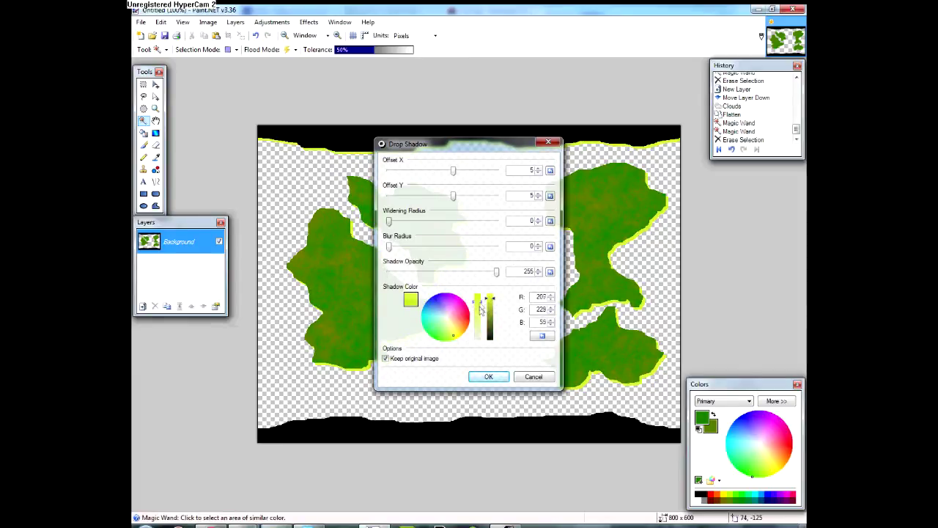
drag(475, 296, 481, 304)
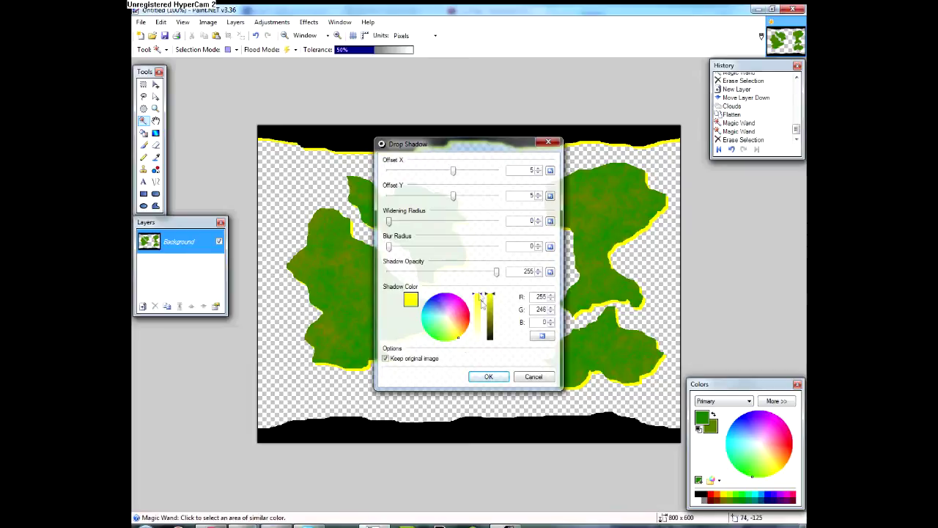
text(0)
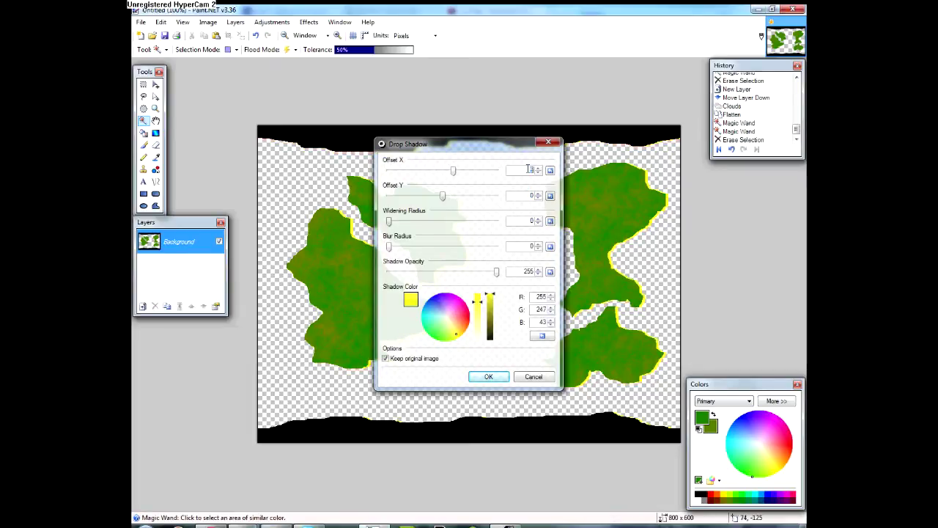
drag(389, 250, 404, 249)
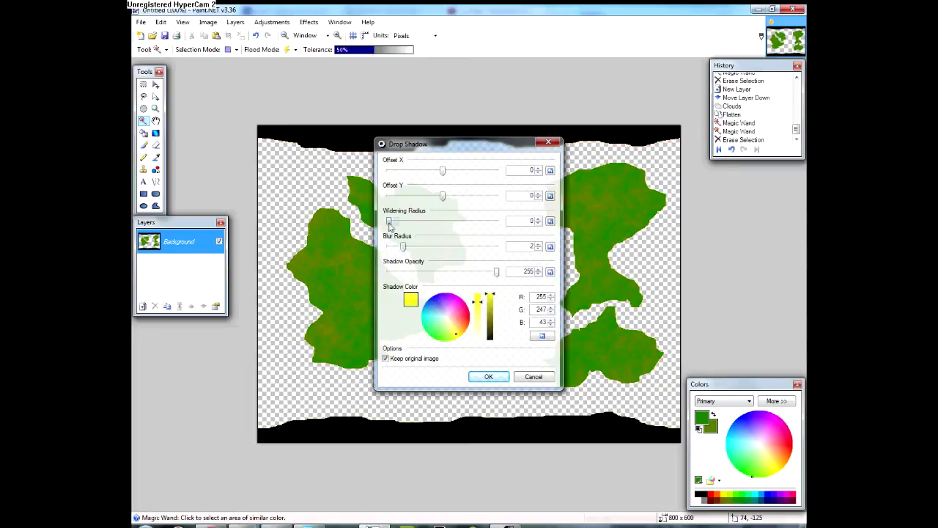
click(488, 376)
Apply a second Drop Shadow in blue (R 0, G 123, B 255) with widening radius 4 and blur radius 12.
click(309, 22)
mouse_move(345, 97)
click(447, 95)
drag(453, 331, 415, 302)
drag(402, 247, 474, 247)
drag(395, 221, 418, 222)
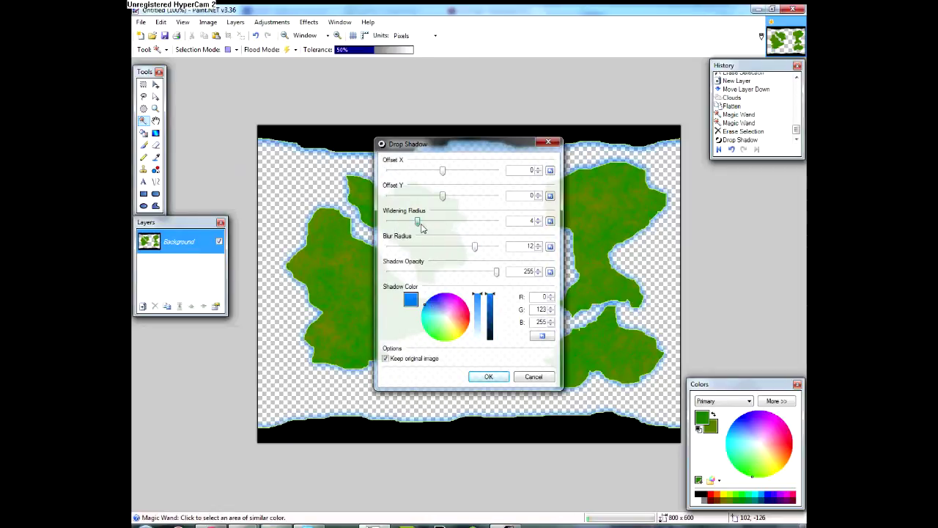
click(488, 377)
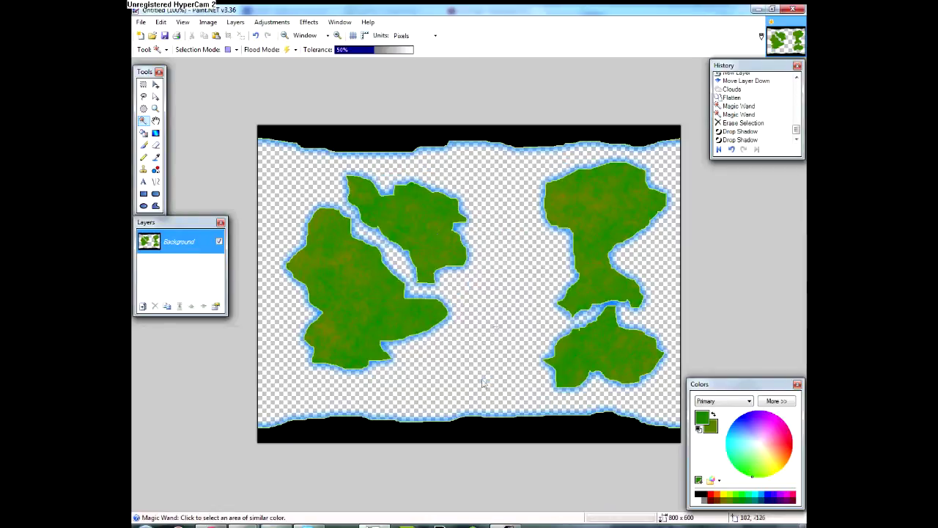
Add a new layer beneath the map, and set the primary color to 004A7F and the secondary to 003154.
click(357, 137)
click(144, 307)
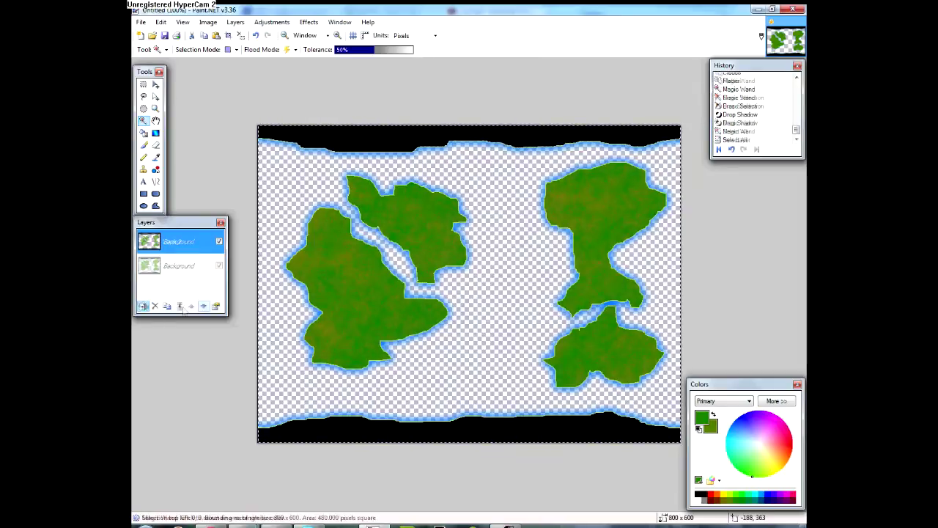
click(203, 306)
right_click(762, 501)
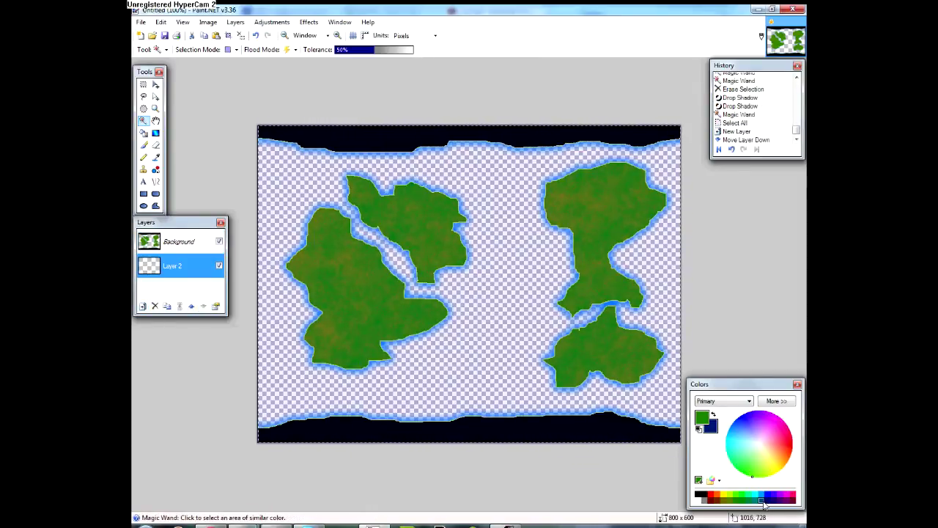
click(762, 501)
click(777, 401)
click(630, 374)
click(619, 394)
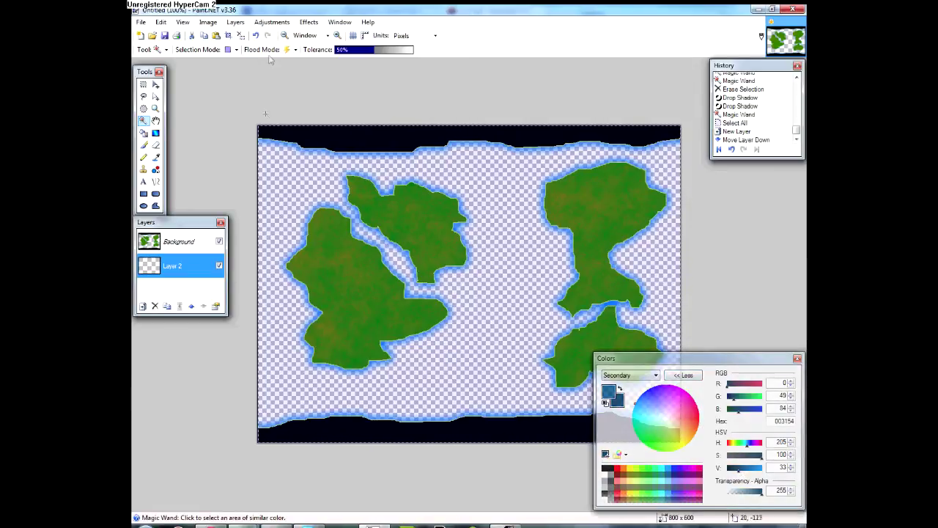
Render Clouds on the new ocean layer with scale 1000, roughness 0.87 and Normal blend mode.
click(308, 22)
mouse_move(353, 123)
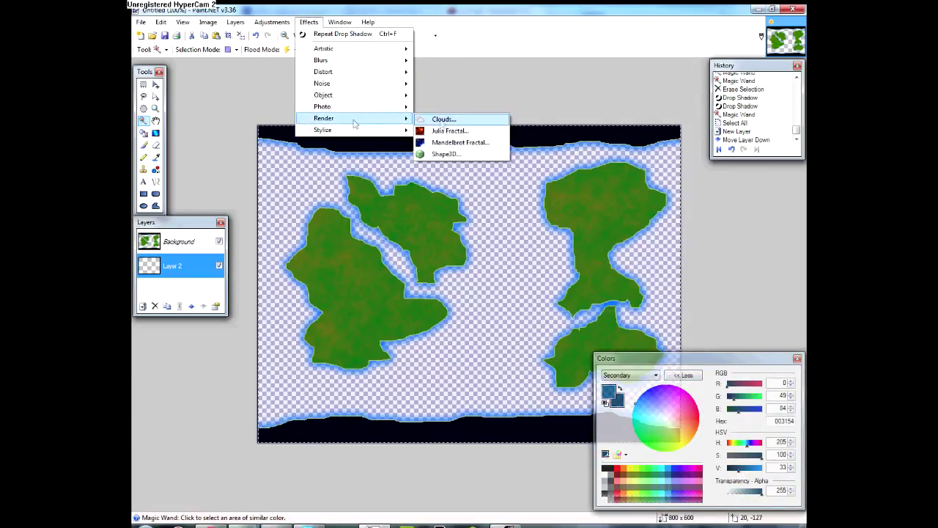
click(443, 119)
drag(498, 244, 480, 249)
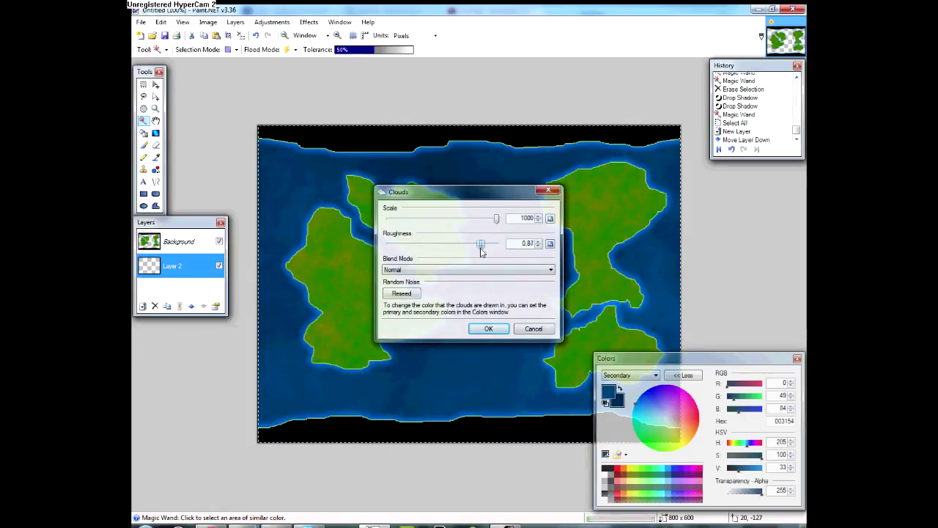
click(488, 328)
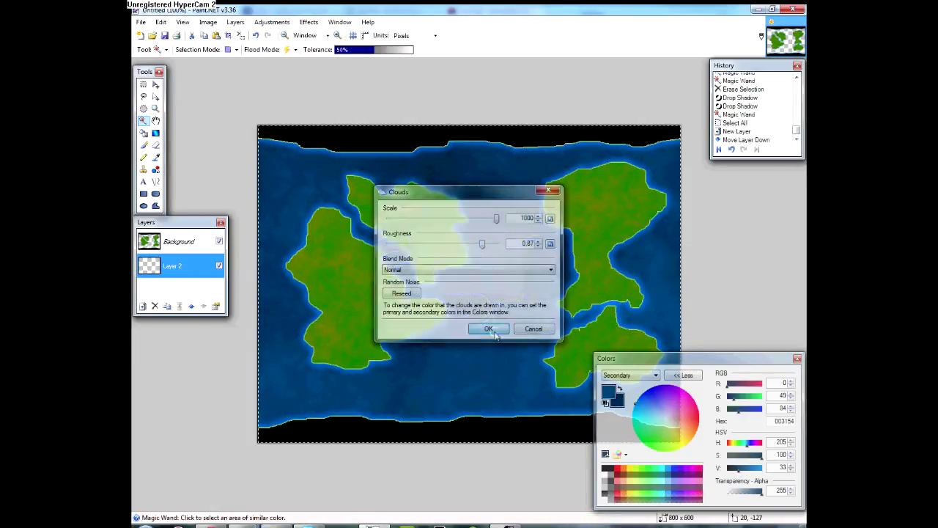
Flatten the image, then select and erase both black polar strips to transparency.
click(315, 136)
click(176, 241)
click(208, 22)
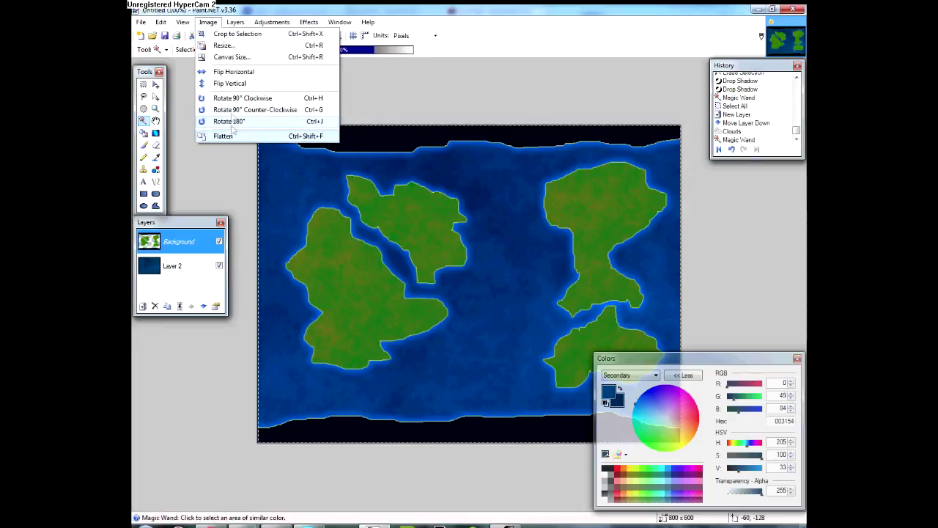
click(220, 131)
click(359, 140)
key(Delete)
click(429, 433)
key(Delete)
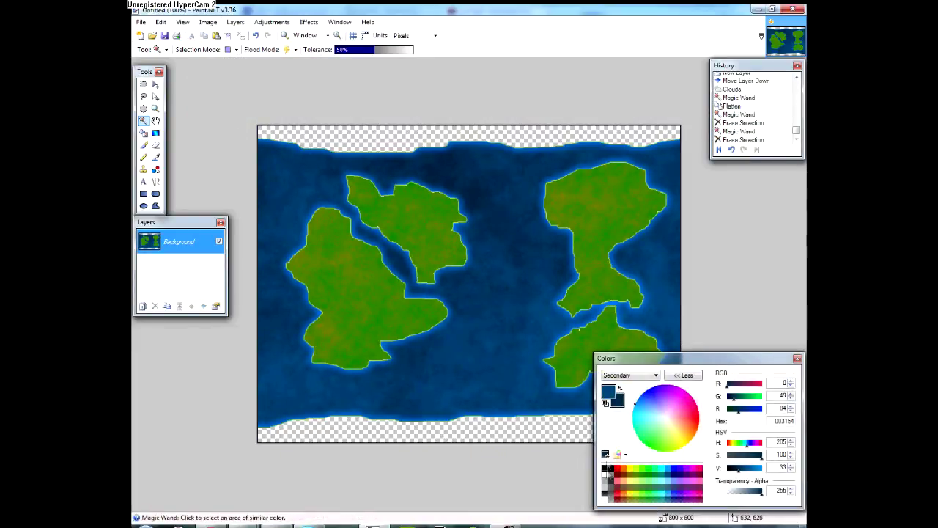
Set the primary color to white and the secondary to gray, and add a new layer beneath the map.
click(608, 477)
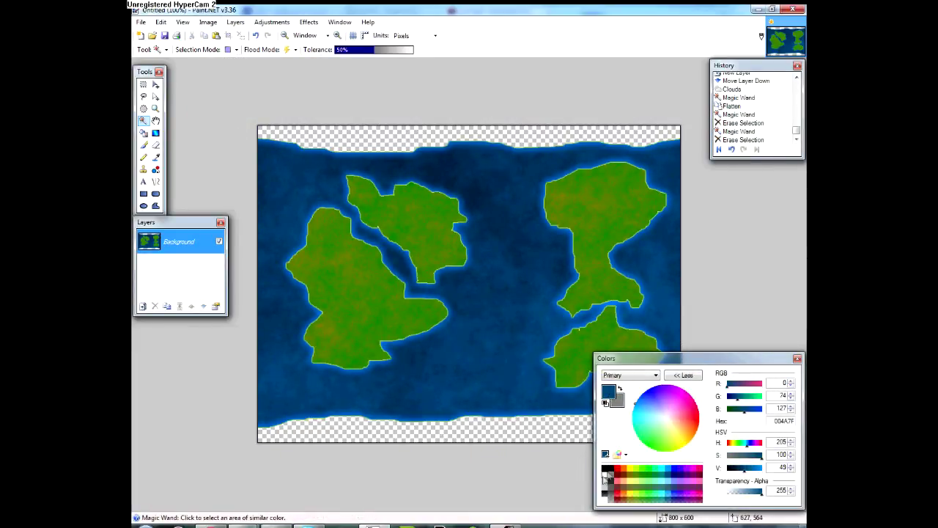
click(308, 22)
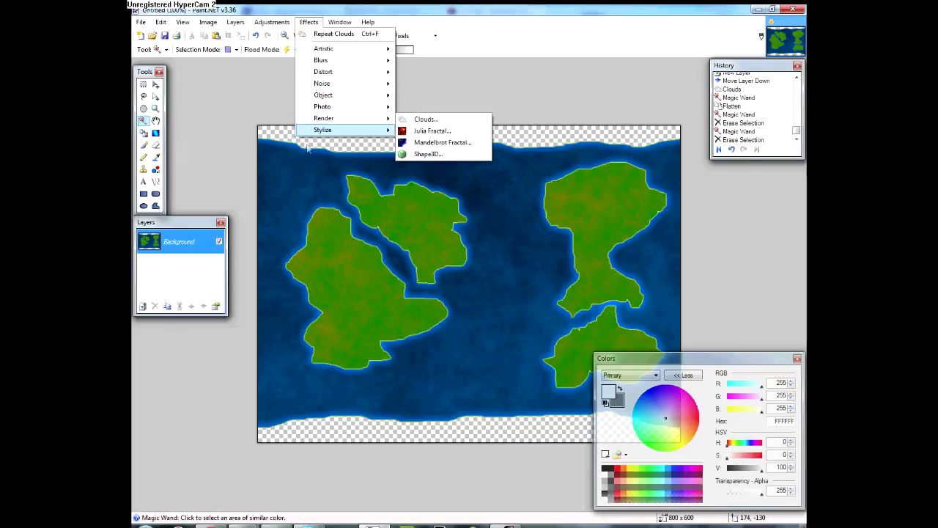
click(142, 305)
click(203, 305)
Render white and gray Clouds with reduced roughness on the lower layer for the polar caps, and flatten the image.
click(309, 22)
mouse_move(330, 116)
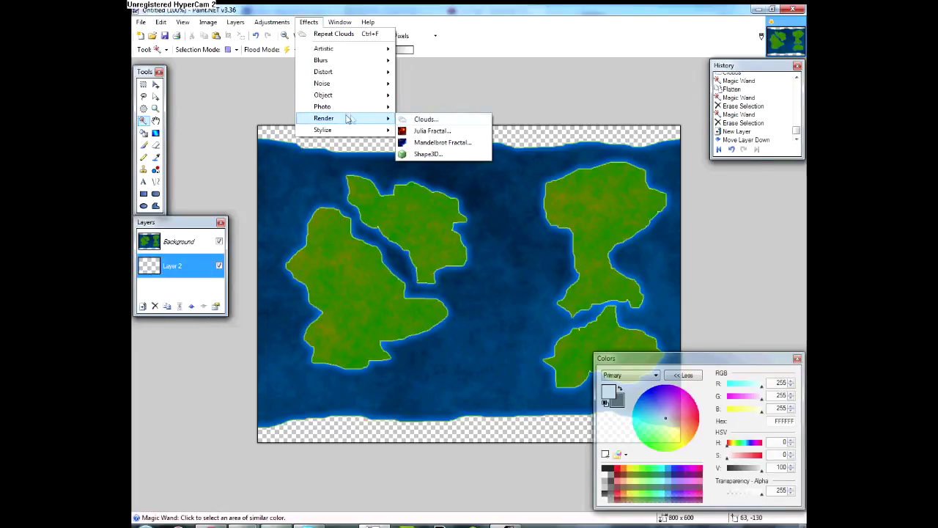
click(425, 119)
drag(481, 243, 463, 252)
click(488, 329)
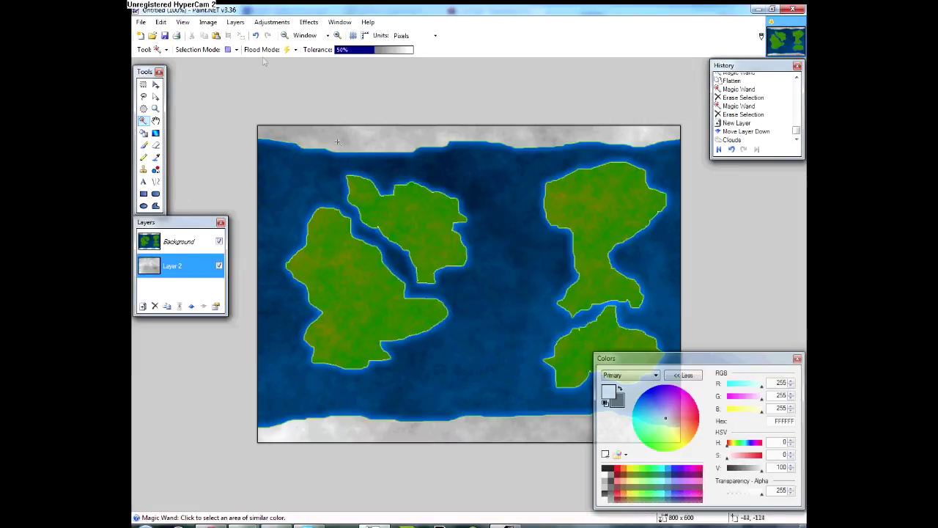
click(235, 22)
click(220, 134)
Apply Soften Portrait to the flattened map with softness 0, lighting 20 and warmth 0.
click(309, 22)
mouse_move(333, 131)
mouse_move(350, 108)
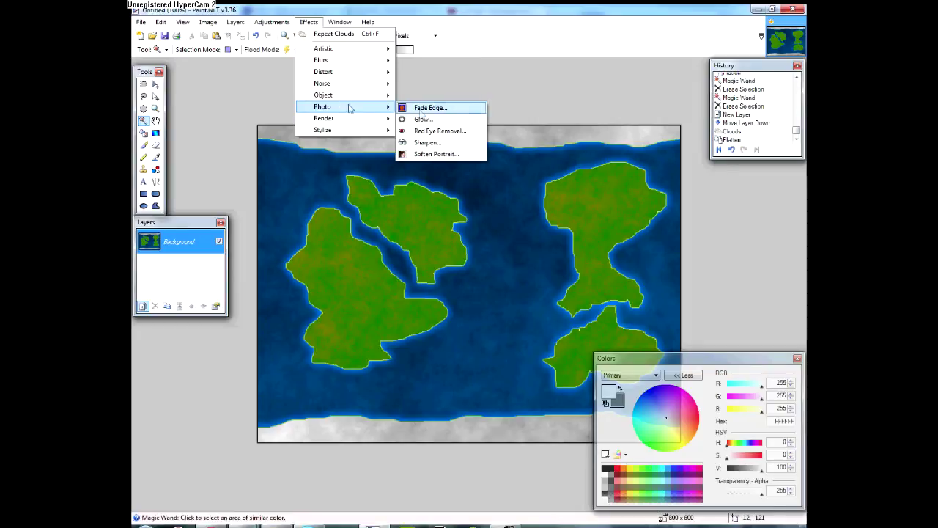
click(435, 154)
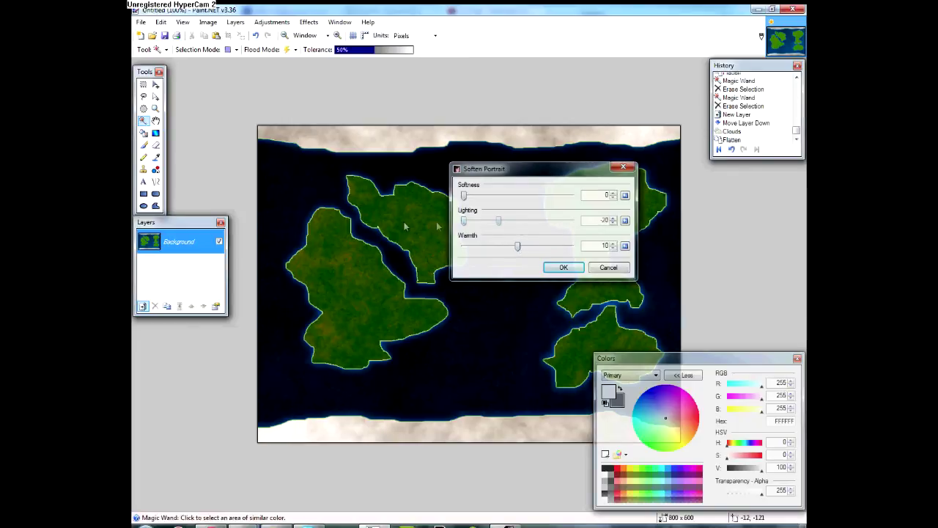
drag(518, 226, 571, 222)
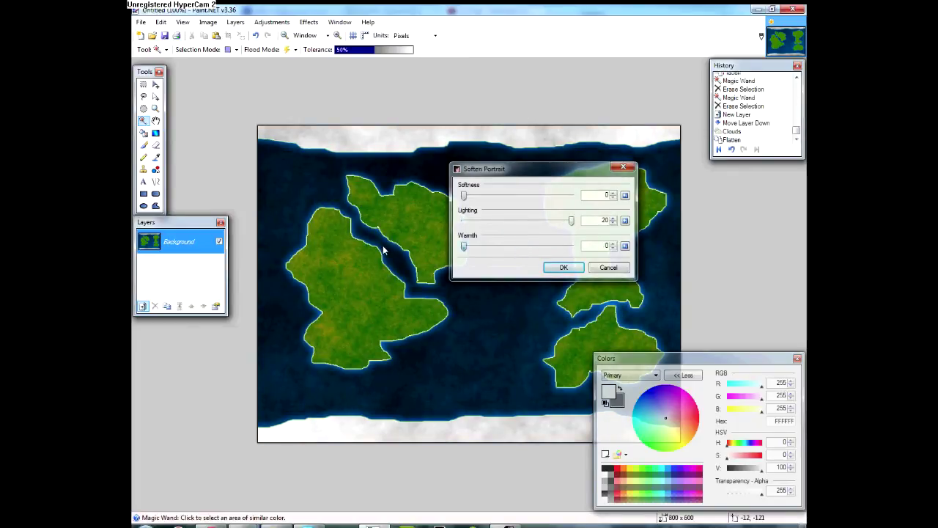
click(561, 267)
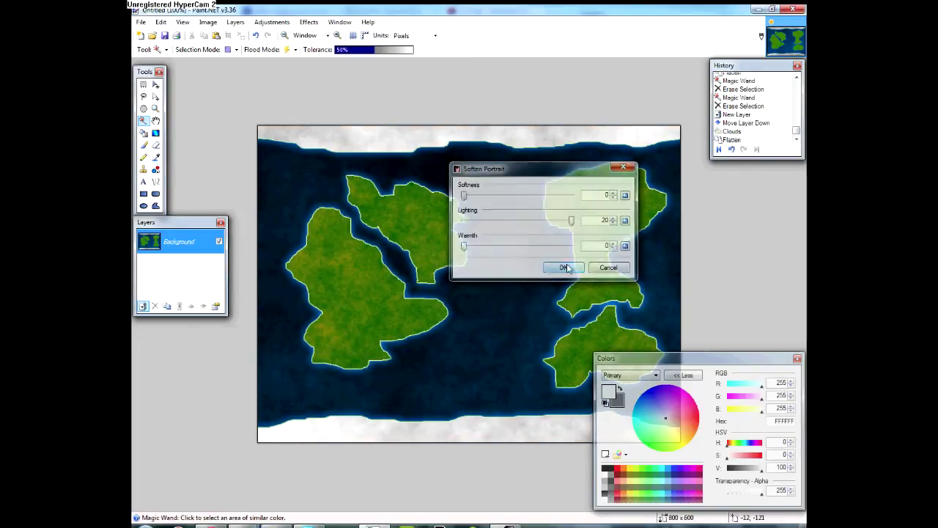
Add a new layer above the map and set the secondary color to black, with white as primary.
click(142, 307)
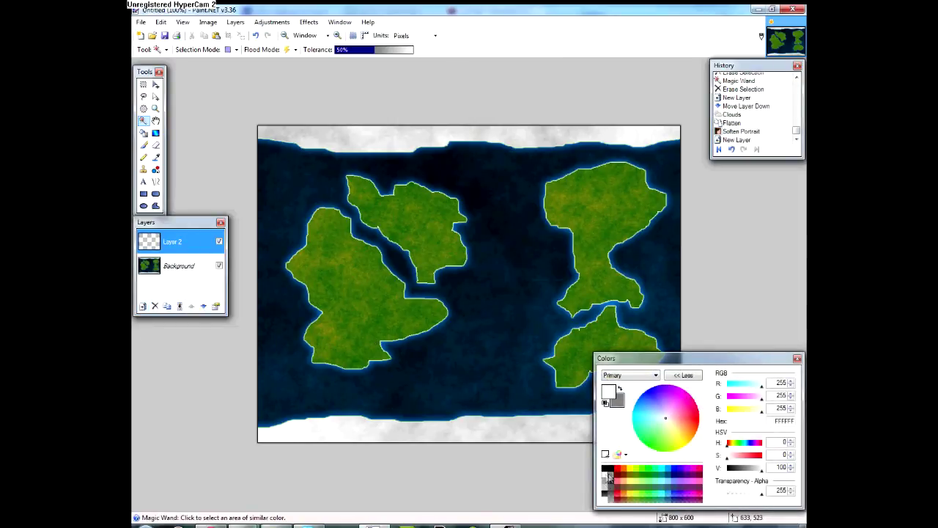
click(309, 22)
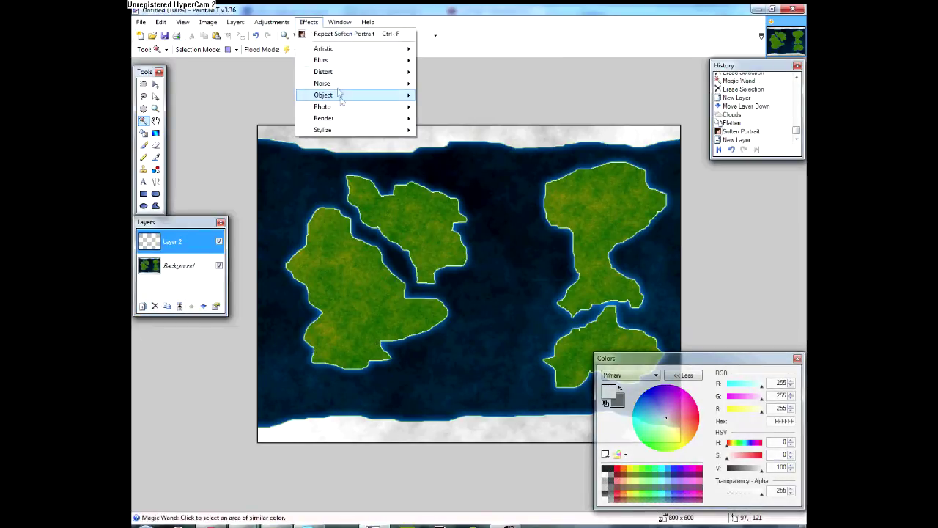
click(618, 399)
click(618, 400)
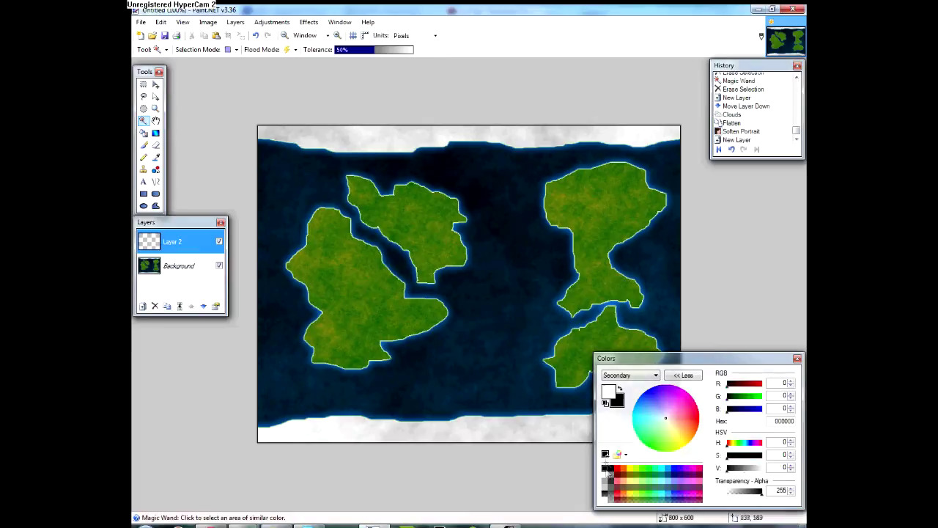
Set the new top layer's blending mode to Screen in its layer properties.
click(308, 22)
mouse_move(394, 121)
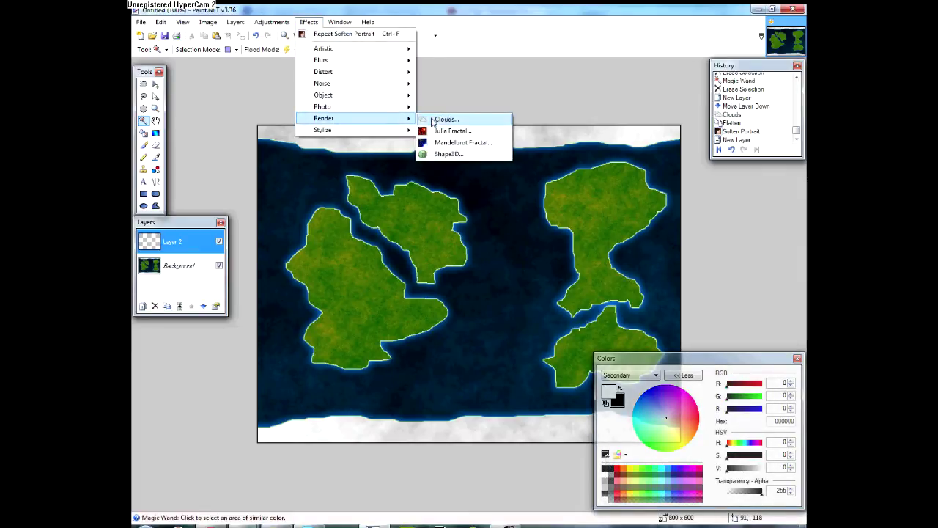
double_click(172, 241)
click(462, 273)
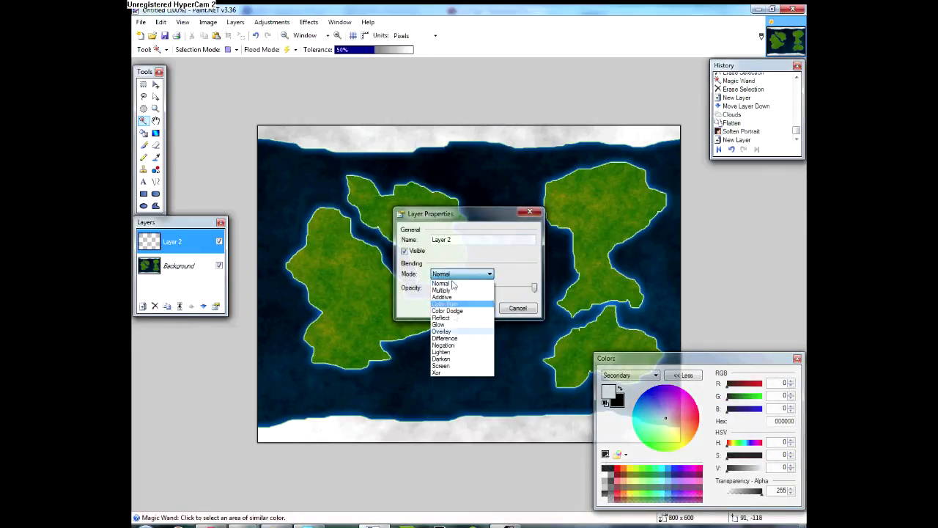
click(452, 366)
click(476, 308)
Render Clouds in white and black on the top layer with scale 1000 and roughness 0.76.
click(309, 22)
mouse_move(338, 118)
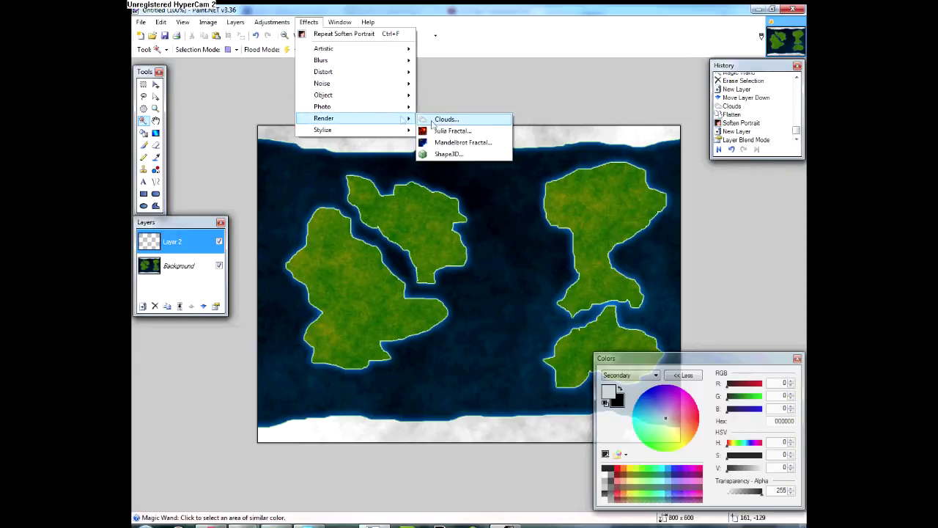
click(446, 118)
mouse_move(589, 197)
mouse_down()
mouse_move(610, 198)
mouse_move(593, 199)
mouse_up()
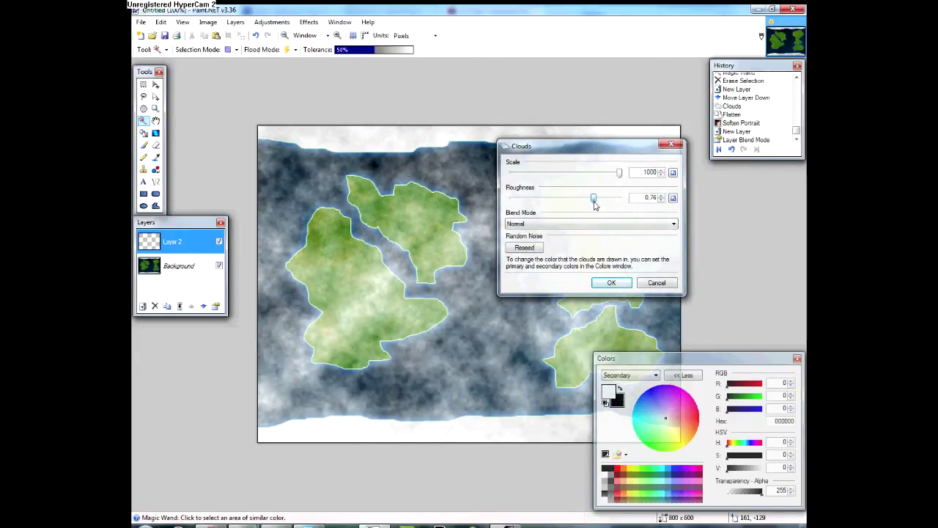
click(597, 282)
Apply Soften Portrait to the cloud layer with softness 0, lighting 20 and warmth 0, and flatten the image.
click(308, 22)
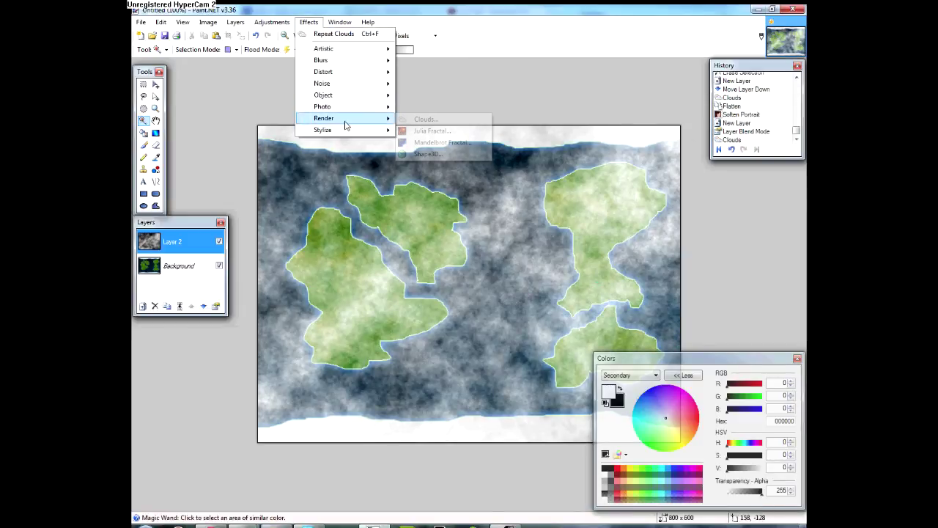
mouse_move(350, 112)
click(436, 154)
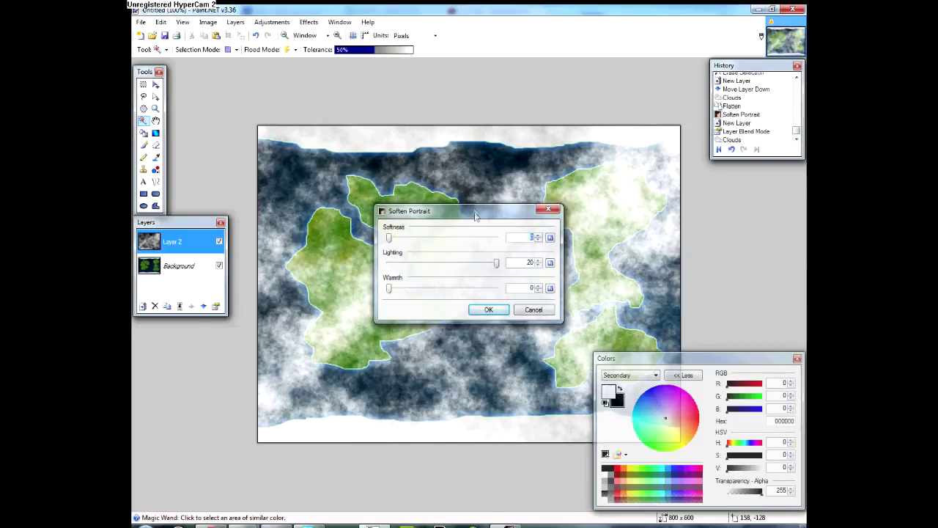
drag(475, 215, 589, 184)
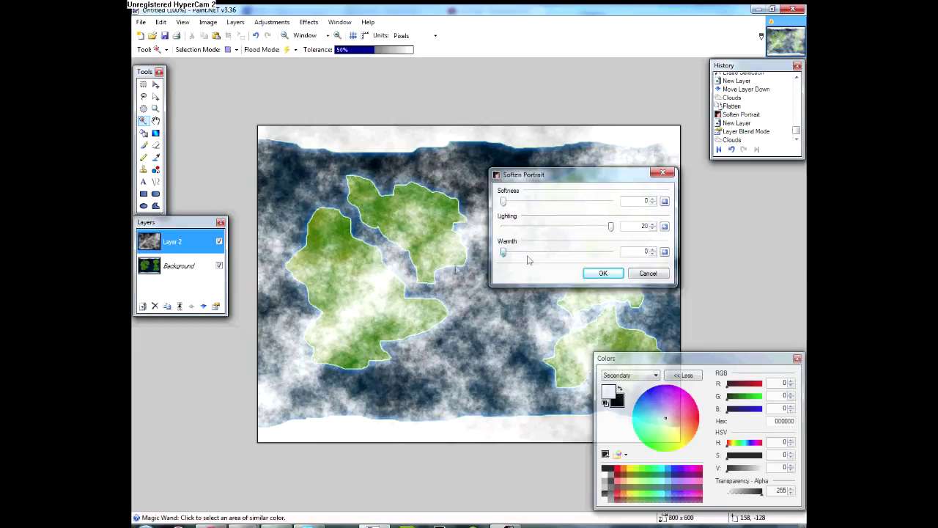
click(603, 273)
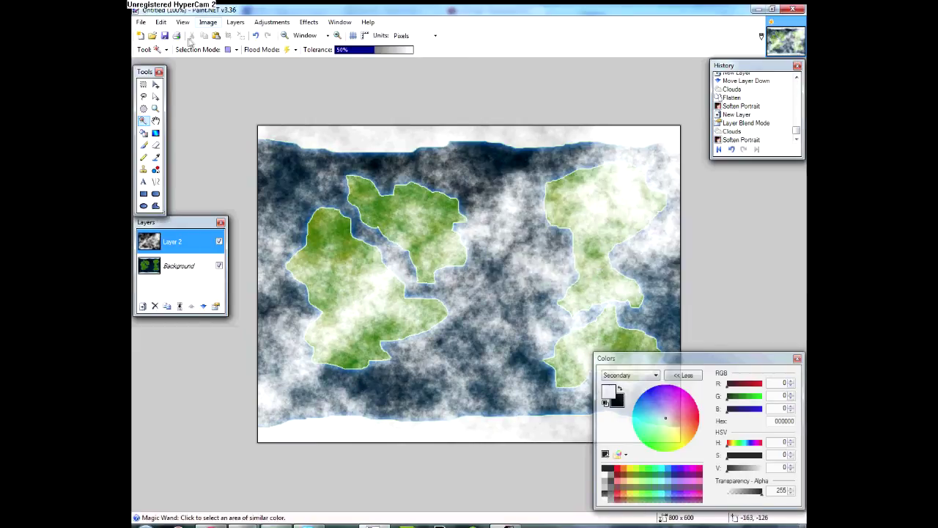
click(208, 22)
click(223, 136)
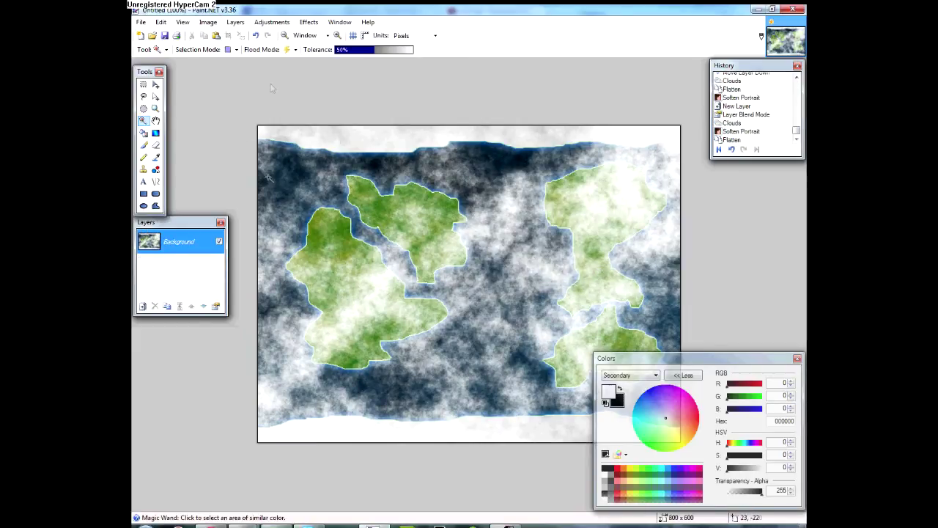
Start the Shape3D effect on the flattened map and wrap it on a sphere with the Plane Map (Scalable) texture map.
click(309, 22)
mouse_move(334, 118)
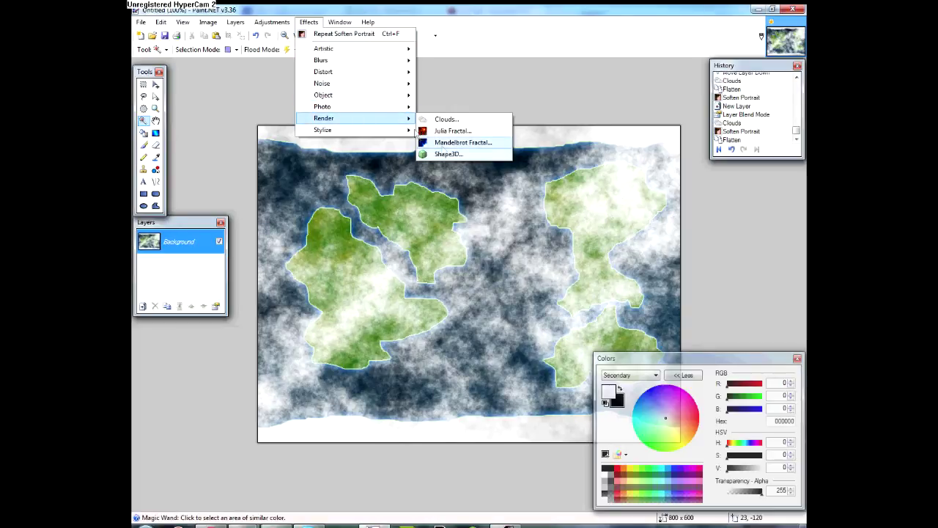
click(440, 153)
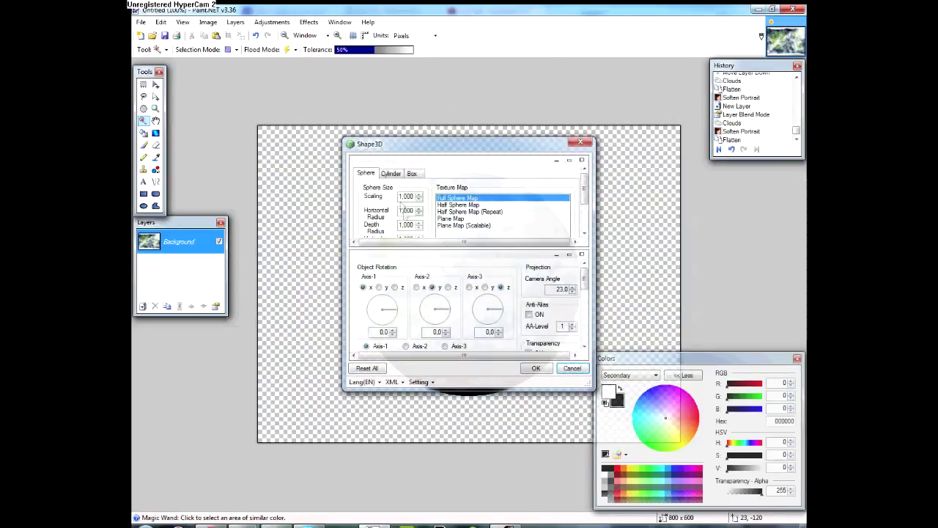
drag(446, 139, 637, 124)
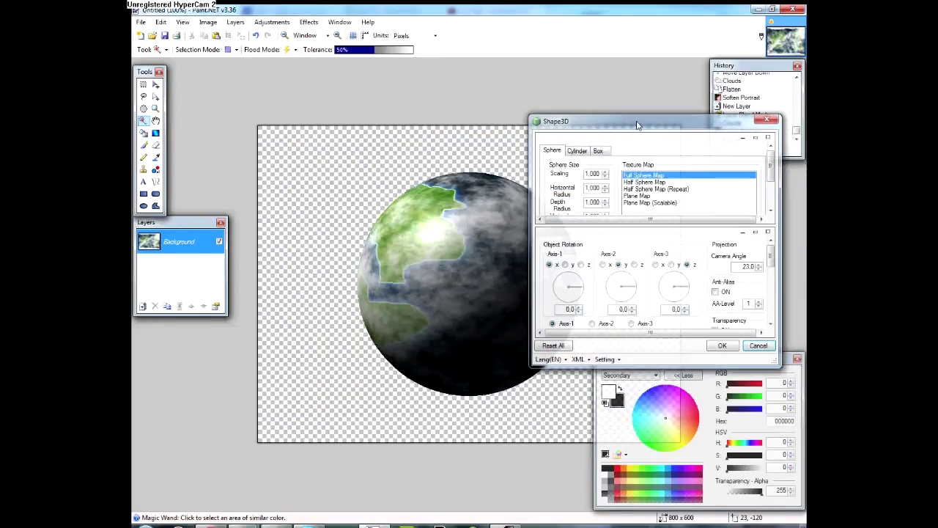
click(650, 203)
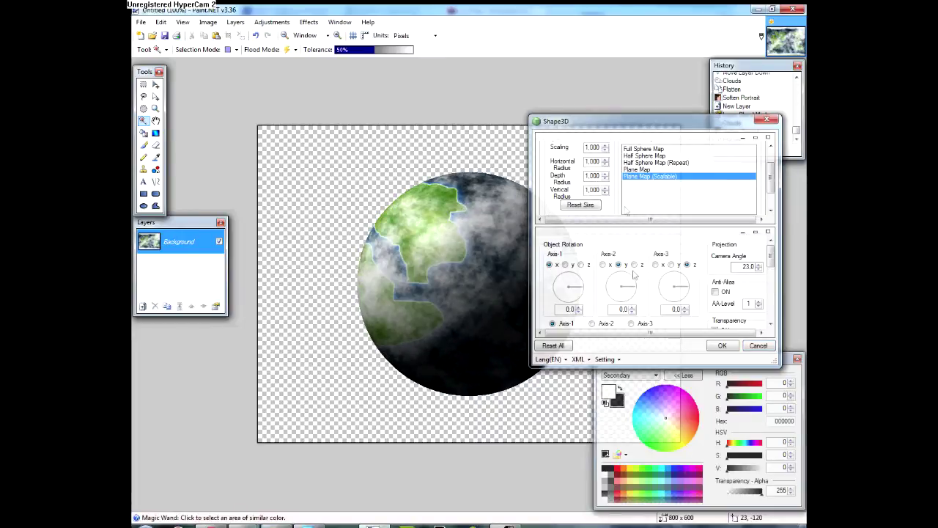
Set the sphere's texture scale to 0.690.
scroll(645, 198, down, 2)
click(673, 203)
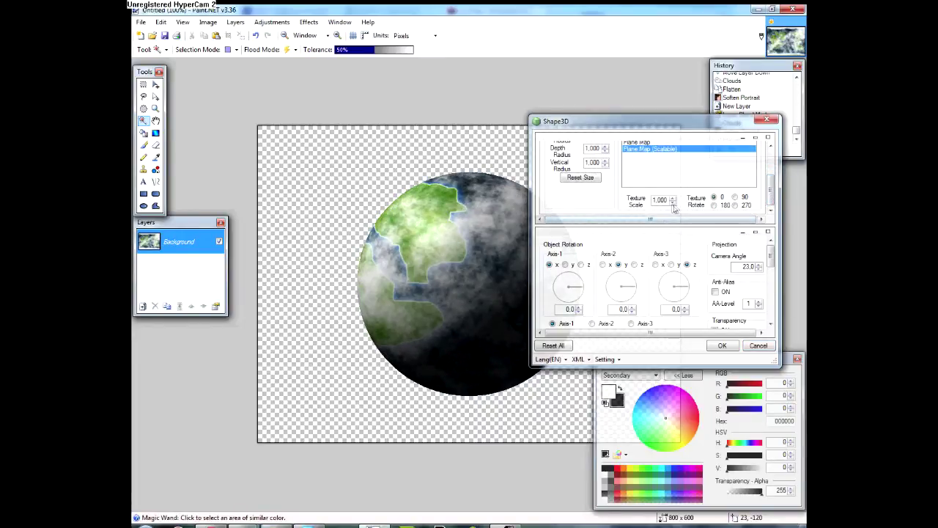
click(672, 203)
click(673, 203)
click(673, 203)
click(673, 203)
click(672, 203)
click(673, 203)
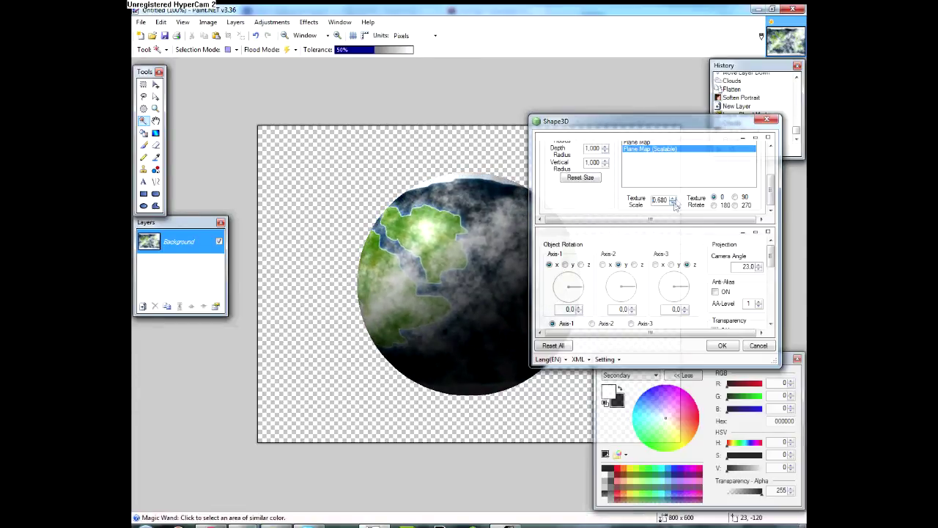
click(673, 198)
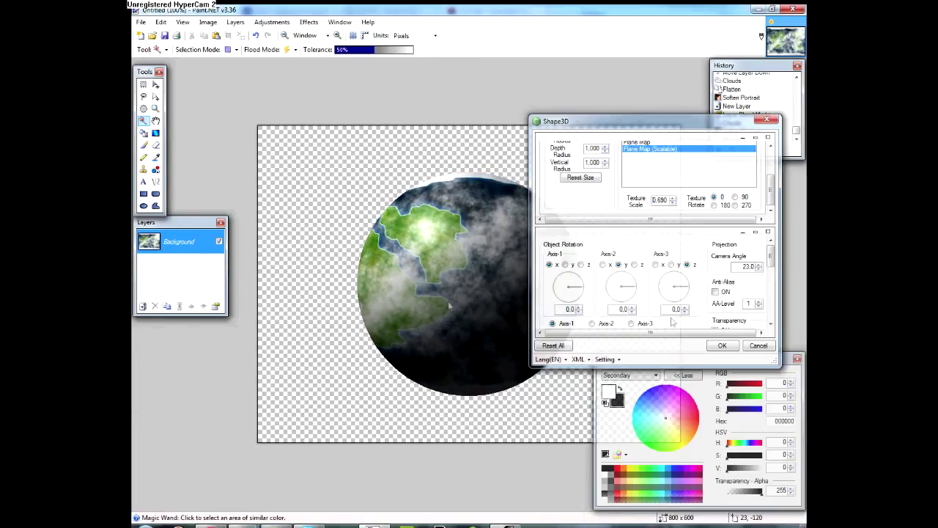
Rotate the sphere slightly about Axis-3 (z) to tilt the planet.
mouse_move(770, 253)
mouse_down()
mouse_move(770, 269)
mouse_move(770, 257)
mouse_up()
drag(678, 272, 685, 283)
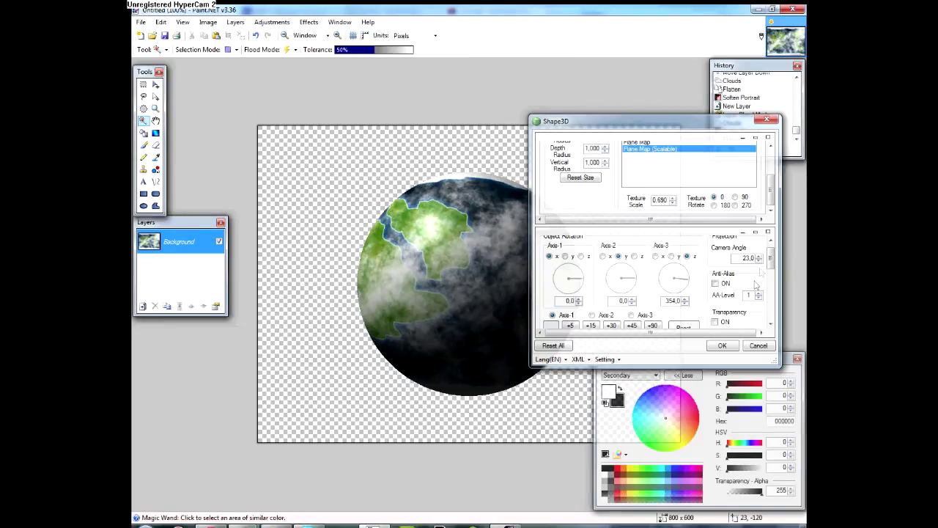
scroll(755, 285, down, 3)
scroll(756, 286, up, 4)
drag(677, 287, 689, 288)
Set the sphere's strength of light to 1.10 with the highlight left on.
scroll(751, 301, down, 5)
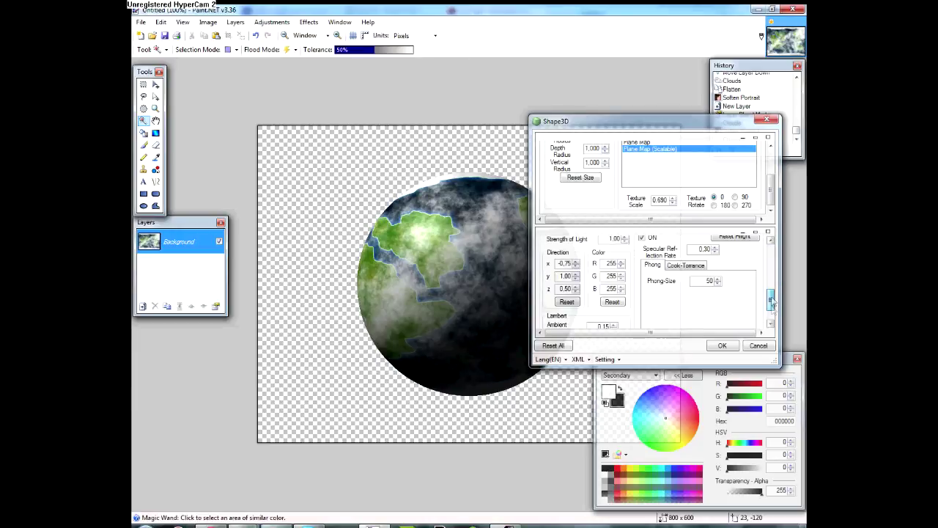
click(625, 238)
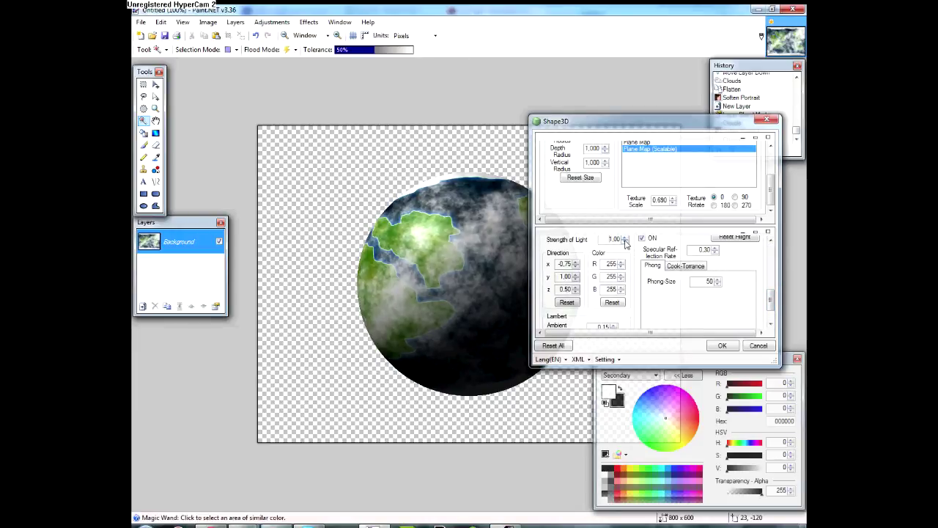
click(642, 239)
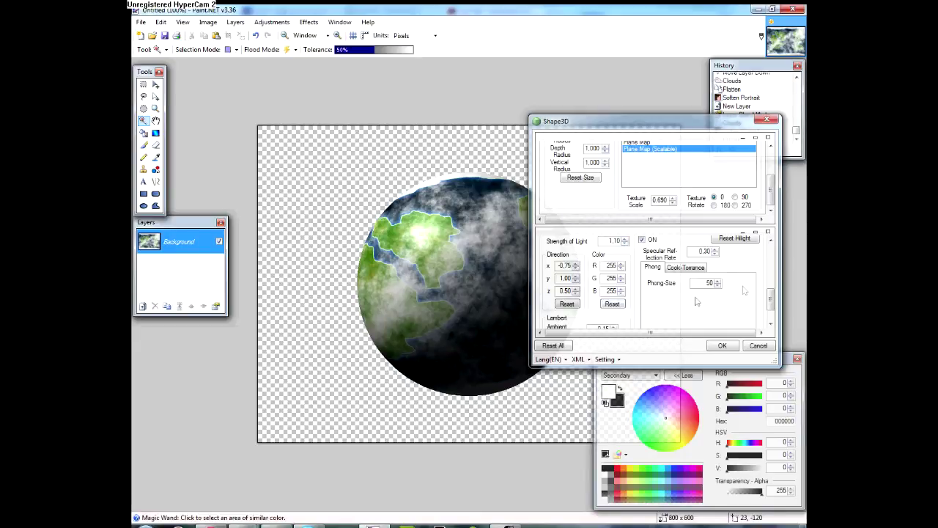
Set the ambient lighting to 0.00 and the diffuse reflection rate to 1.20, and apply the Shape3D effect.
scroll(696, 302, down, 1)
click(614, 297)
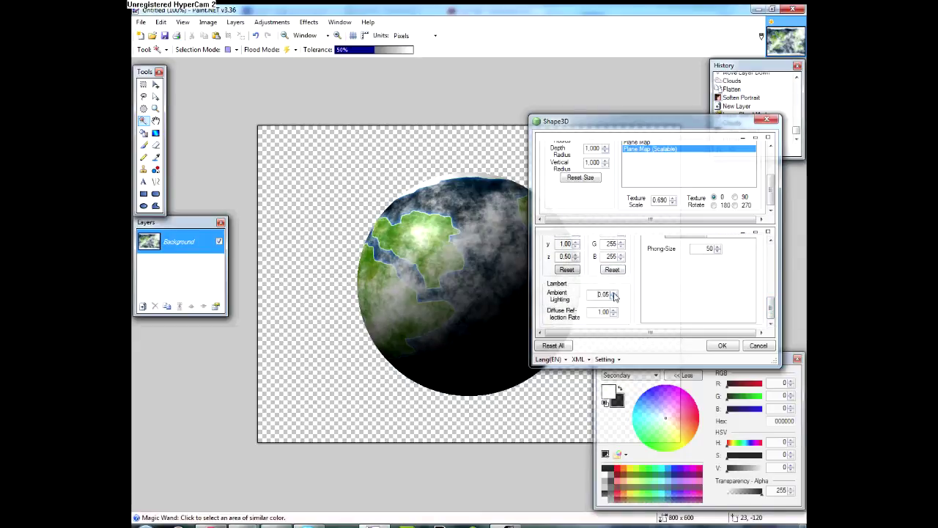
click(615, 297)
double_click(614, 292)
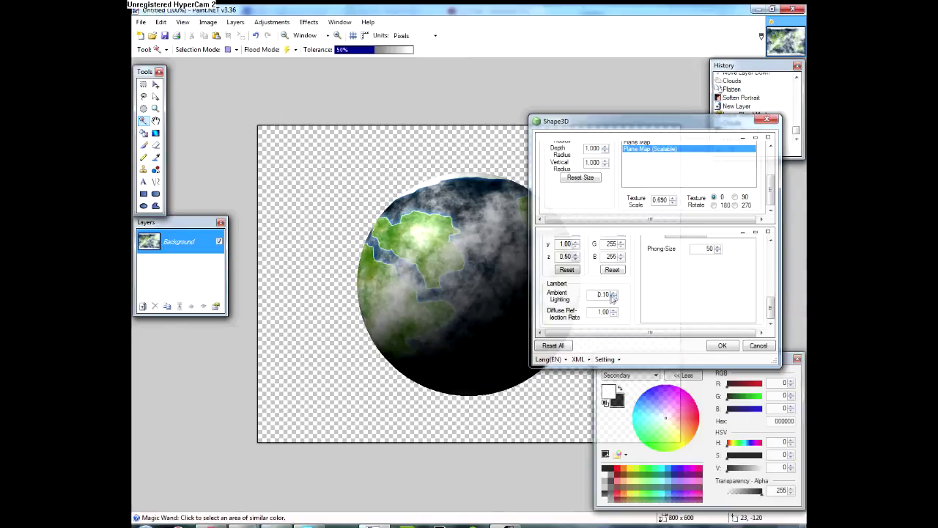
double_click(612, 312)
double_click(614, 297)
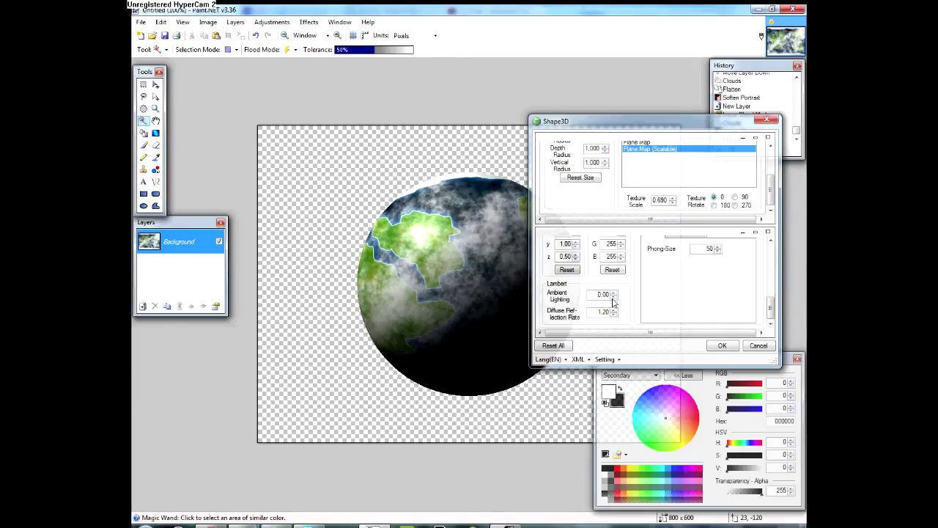
double_click(614, 294)
double_click(614, 297)
click(724, 346)
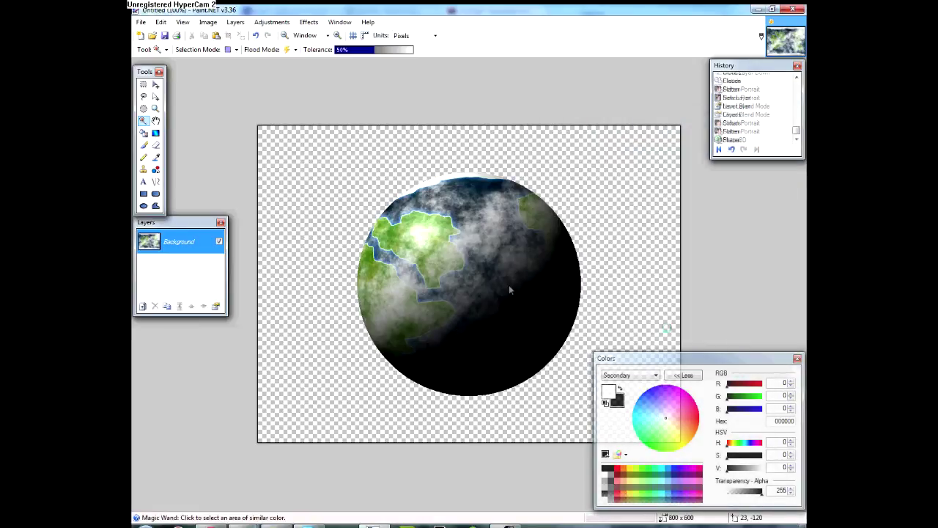
Fill the transparent area around the planet with magenta (FF00DC) using the Paint Bucket.
click(143, 133)
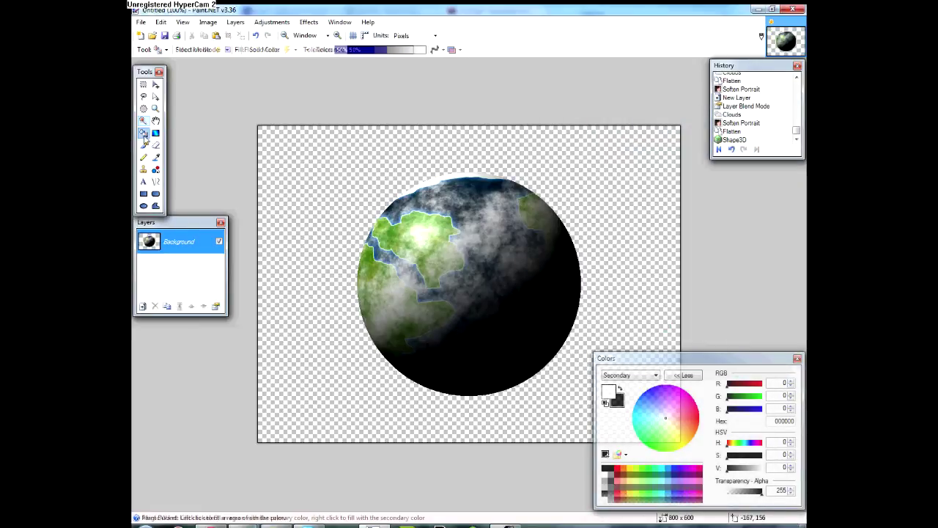
click(642, 473)
click(696, 471)
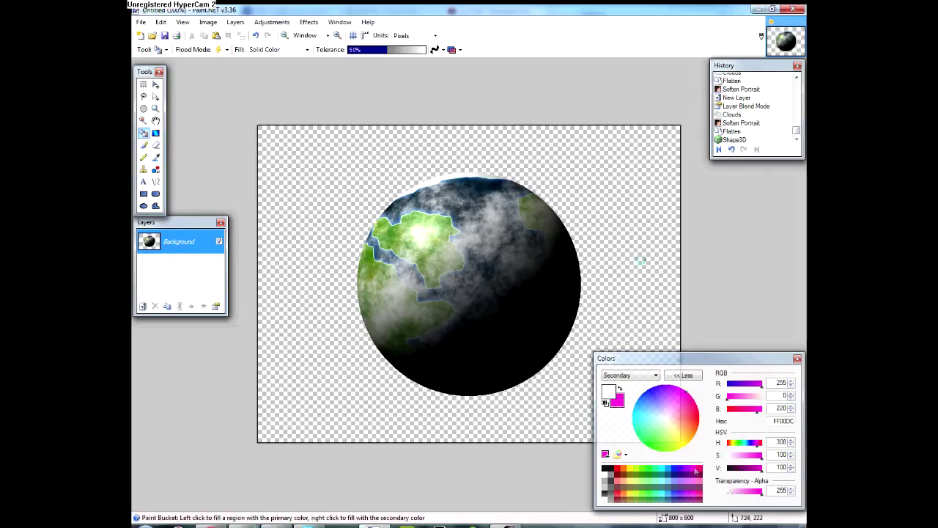
click(637, 239)
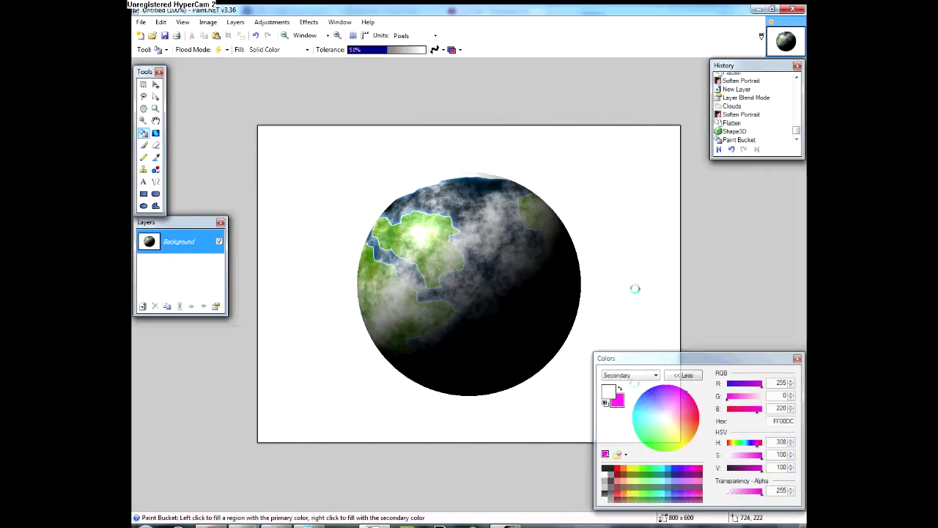
key(ctrl+z)
click(695, 471)
click(630, 251)
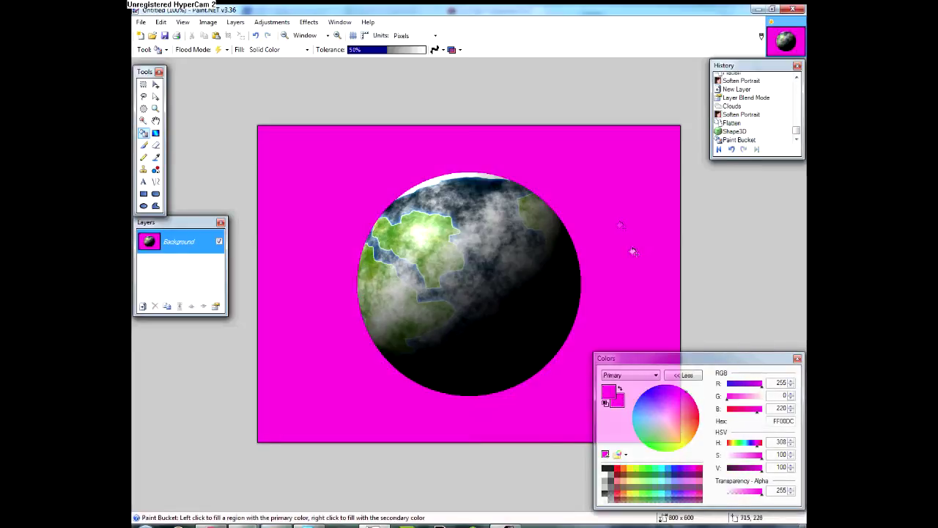
Place a copy of the magenta surround on a new layer above the planet, remove the original fill, and select the whole image.
click(142, 120)
click(295, 181)
key(ctrl+z)
key(ctrl+z)
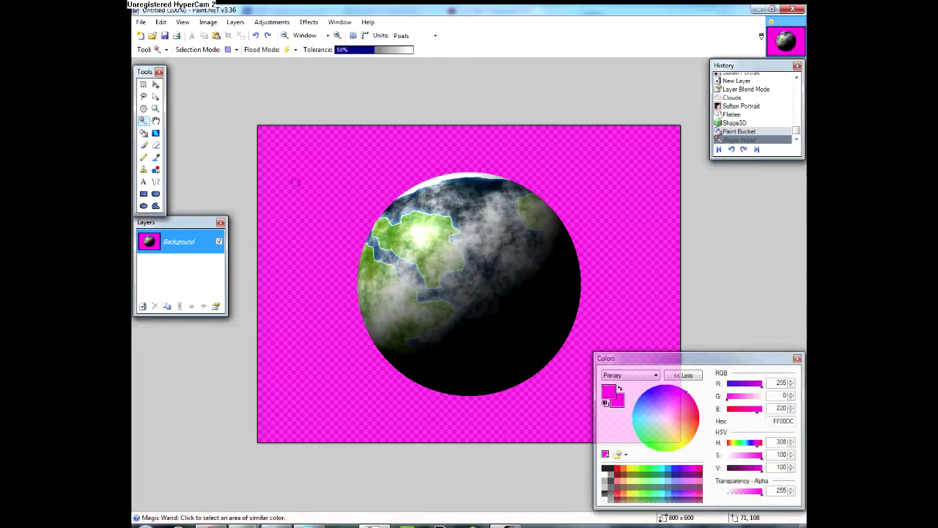
click(143, 306)
key(m)
key(ctrl+v)
click(309, 22)
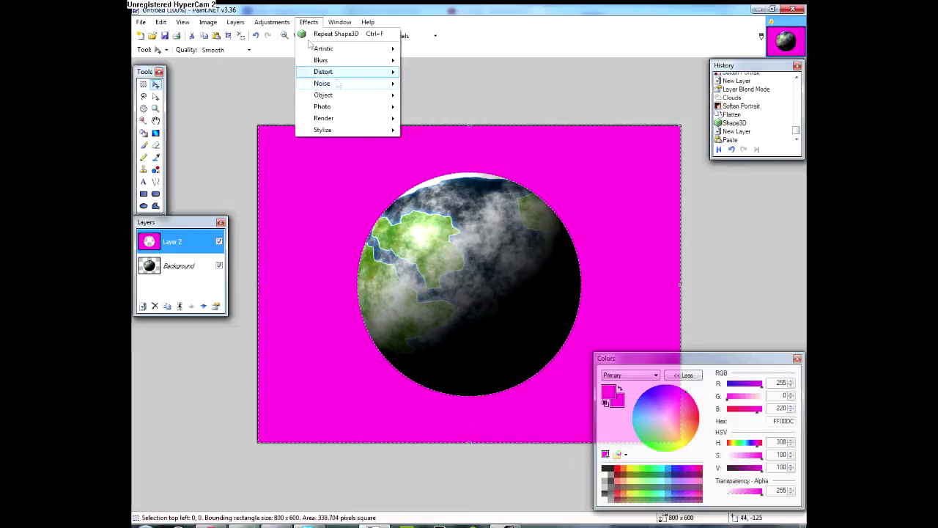
key(Escape)
key(ctrl+a)
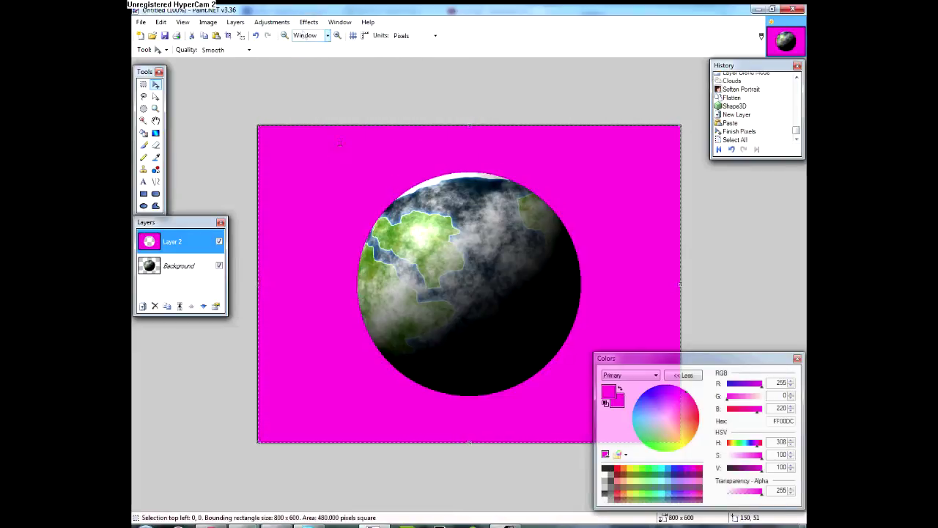
Apply a blue Drop Shadow to the magenta layer with offset X 5, offset Y 5, widening radius 0, blur radius 15 and opacity 255.
click(309, 22)
mouse_move(395, 95)
click(447, 94)
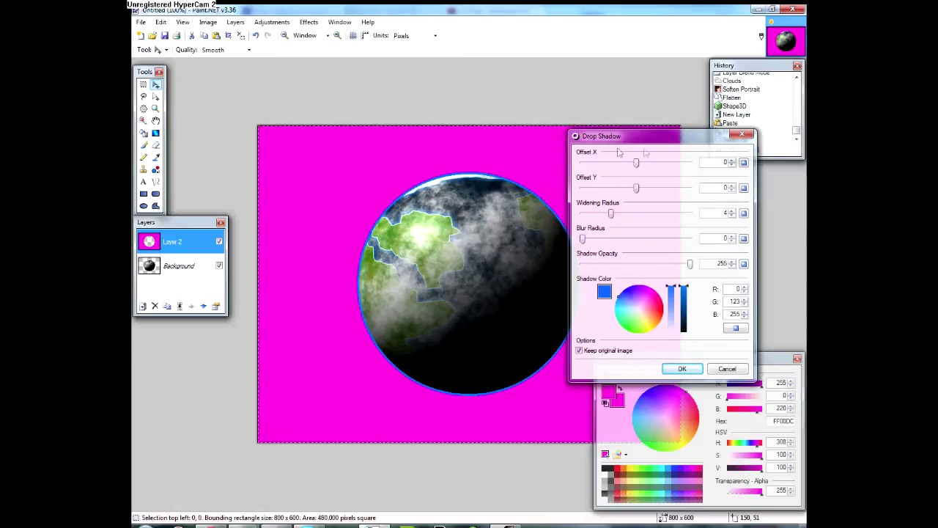
click(731, 185)
click(730, 186)
click(730, 185)
click(730, 186)
click(730, 186)
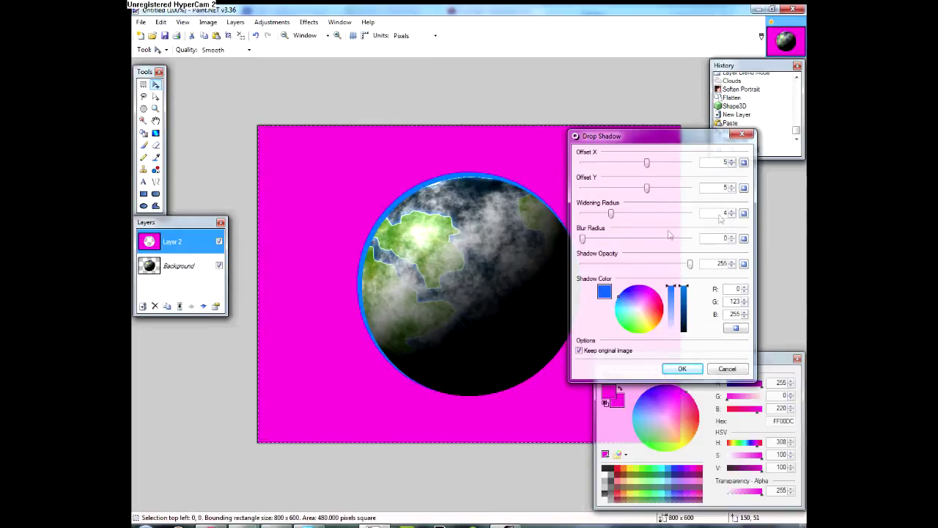
drag(583, 239, 807, 244)
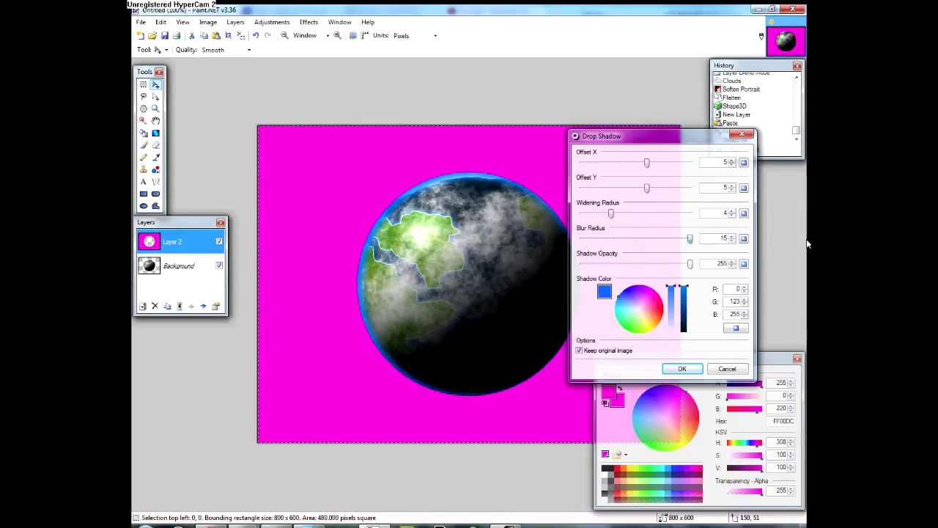
drag(612, 215, 555, 218)
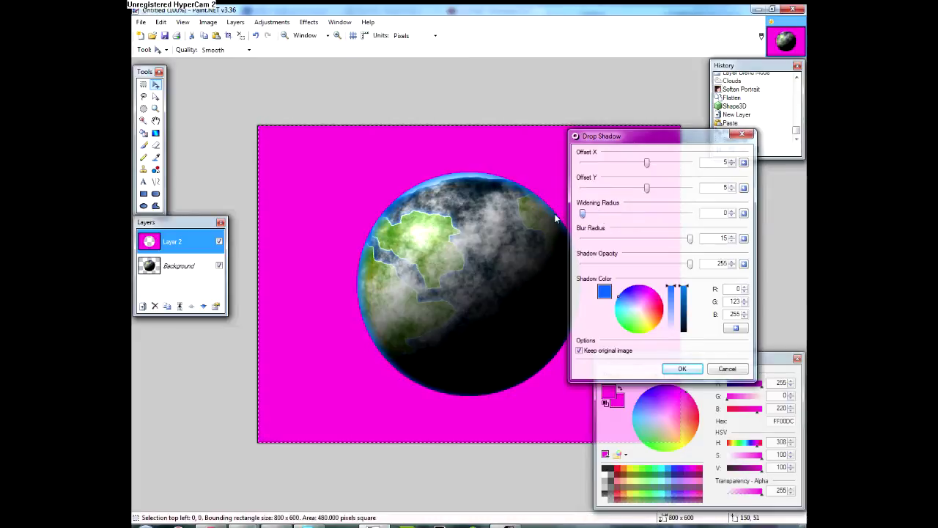
click(683, 368)
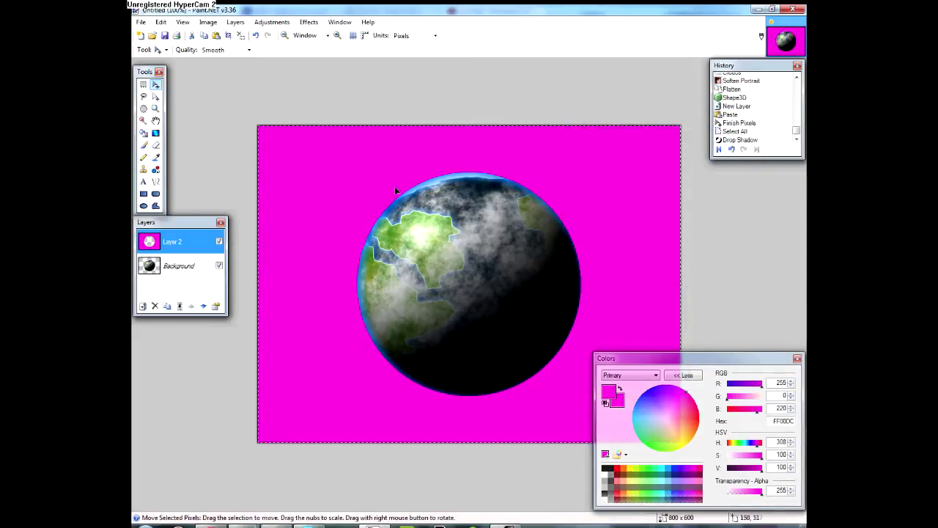
Flatten the image and erase the magenta area around the planet using the Magic Wand.
click(208, 22)
click(181, 129)
click(143, 120)
click(359, 194)
key(Delete)
Add a new layer beneath the planet and set the primary color to black.
click(143, 305)
click(204, 305)
click(605, 469)
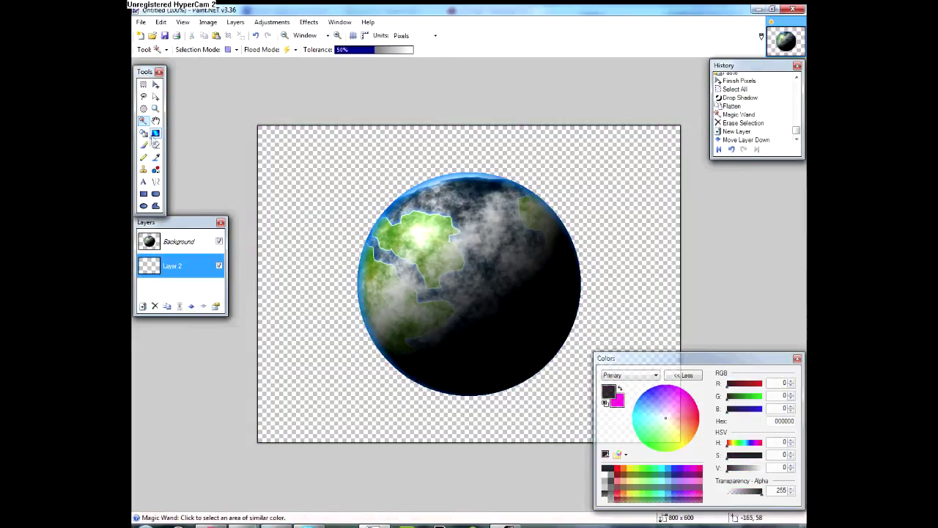
Fill the new bottom layer with black and add sparse star-like noise with intensity 64, color saturation 0 and a greatly reduced coverage.
click(142, 133)
click(314, 184)
click(308, 22)
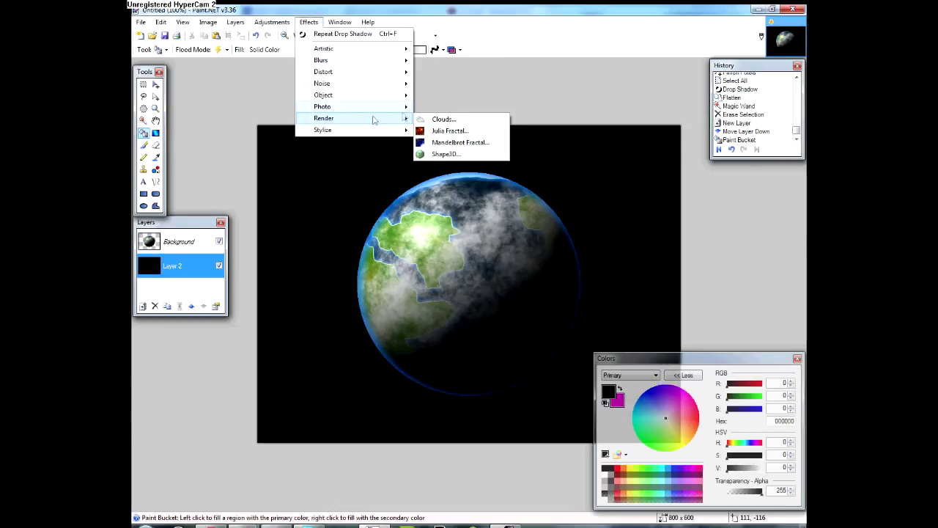
mouse_move(362, 86)
click(432, 84)
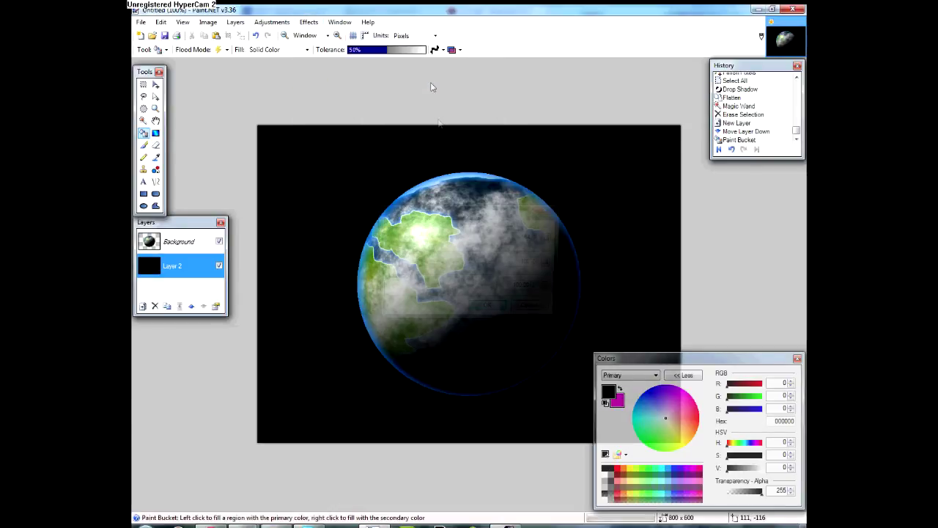
drag(418, 263, 391, 265)
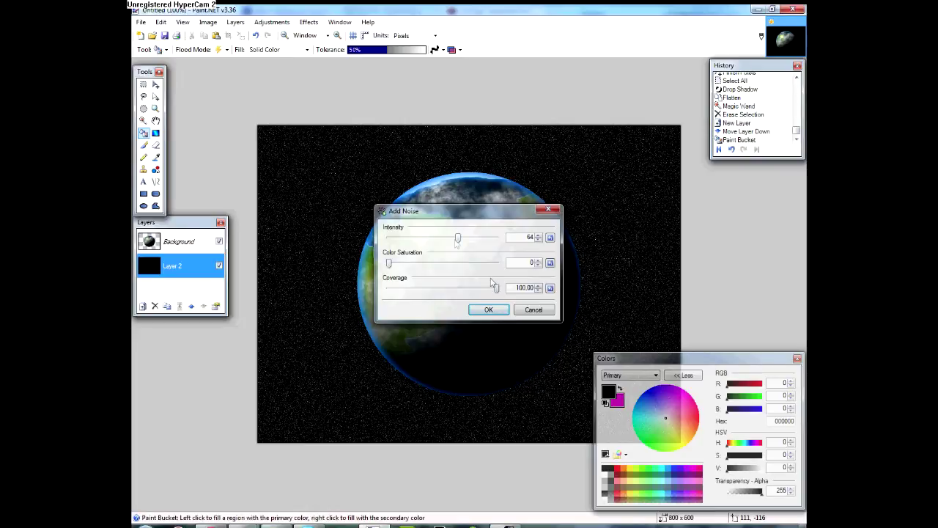
drag(496, 288, 403, 290)
click(489, 310)
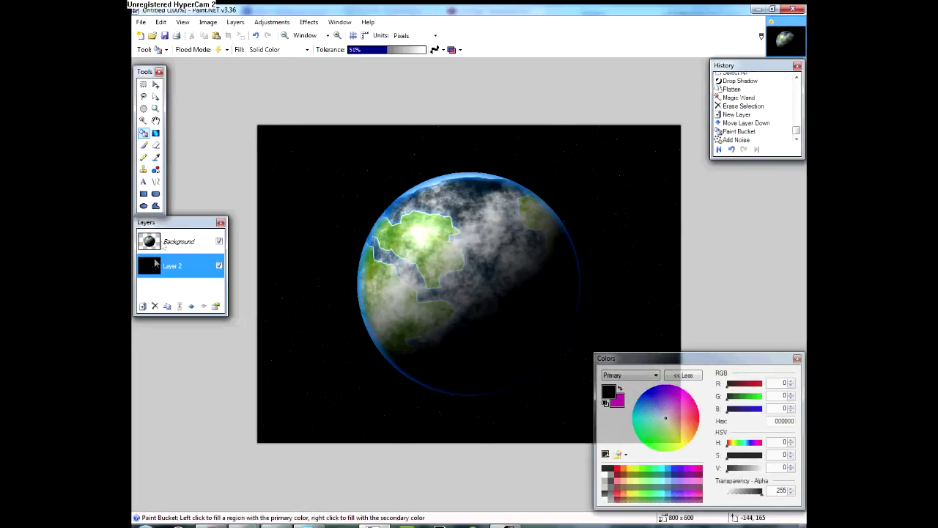
Apply a blue Drop Shadow to the planet layer with offset X -5, offset Y -5, blur radius 11 and opacity 255, and flatten the image.
click(179, 241)
click(308, 22)
mouse_move(348, 101)
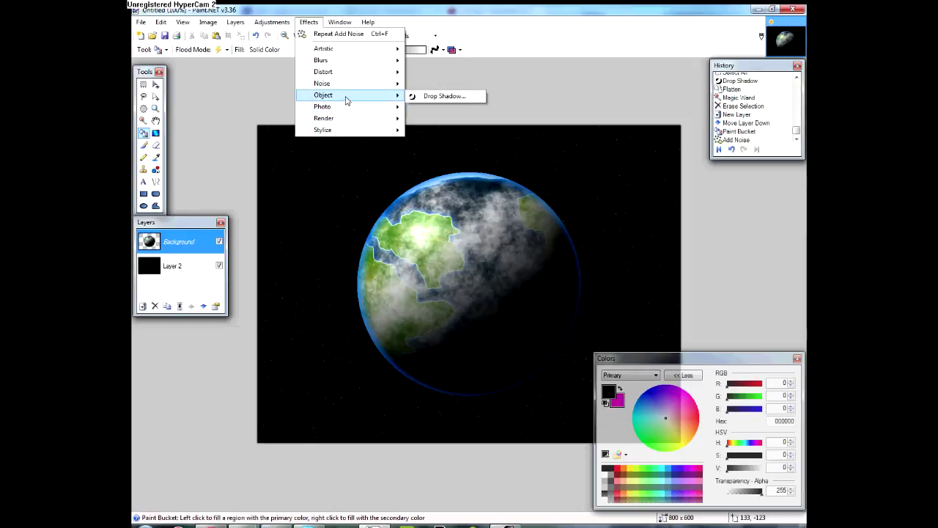
click(420, 98)
drag(472, 143, 656, 143)
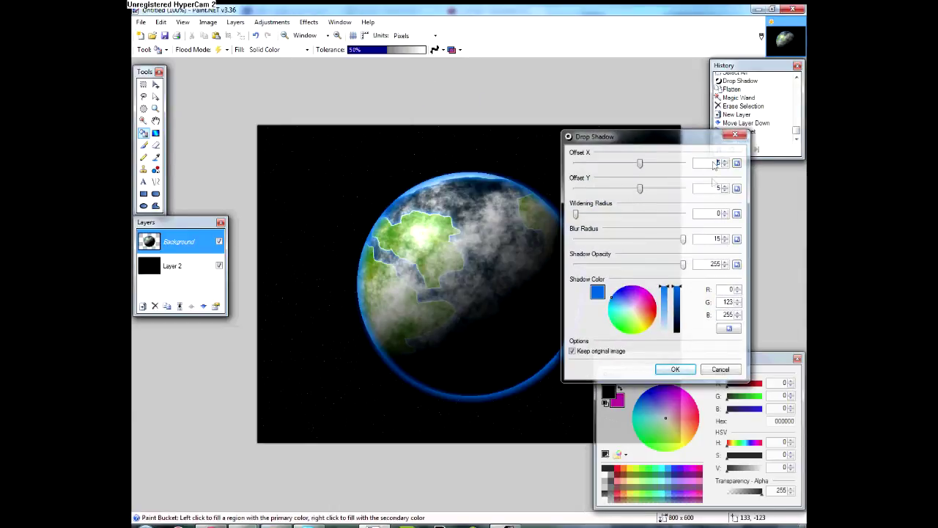
drag(618, 142, 627, 123)
drag(692, 220, 648, 222)
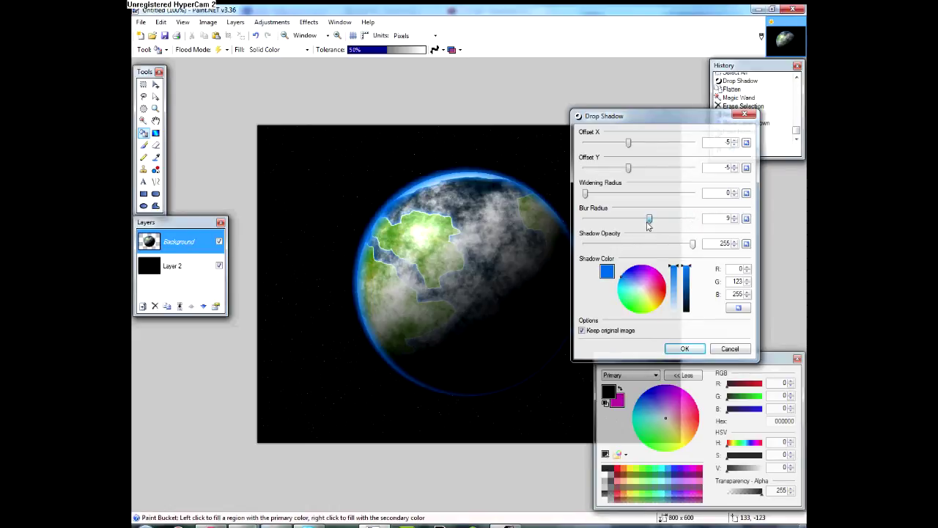
drag(654, 225, 663, 223)
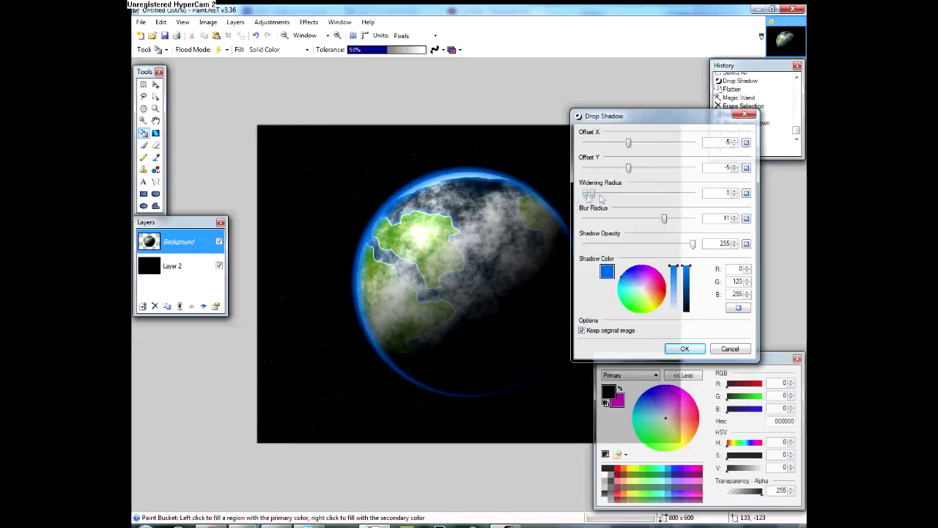
click(682, 348)
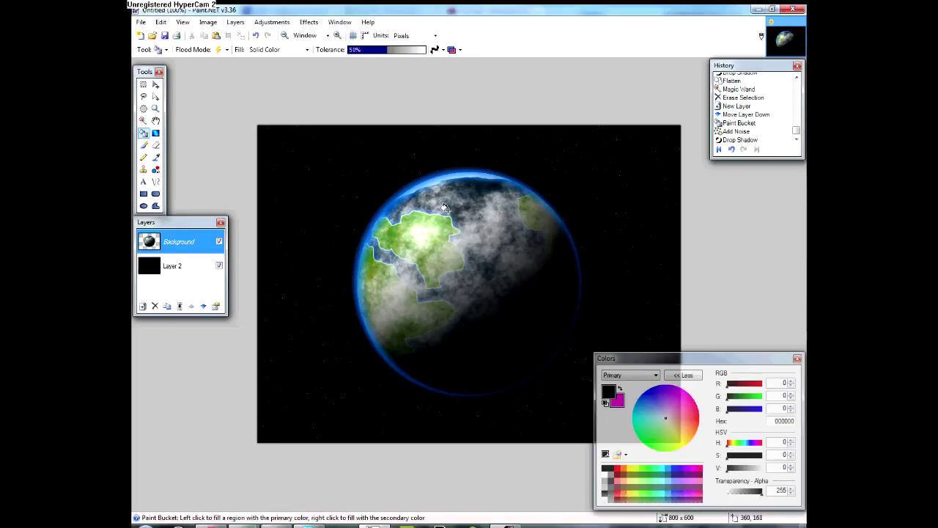
click(209, 23)
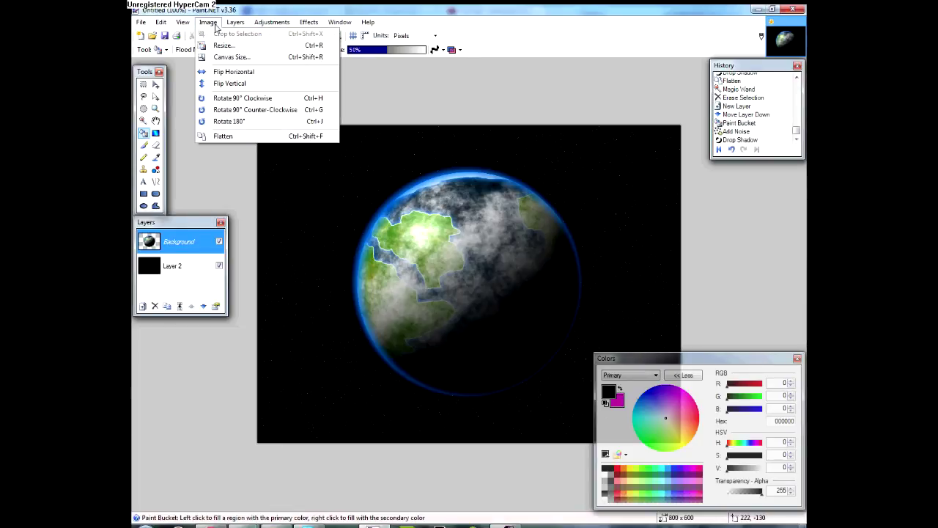
click(259, 137)
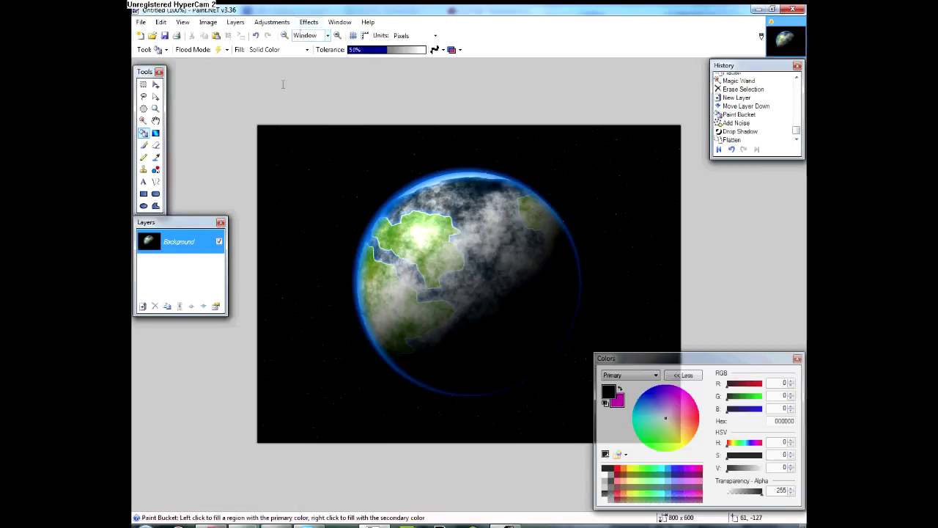
click(309, 21)
mouse_move(327, 64)
click(451, 84)
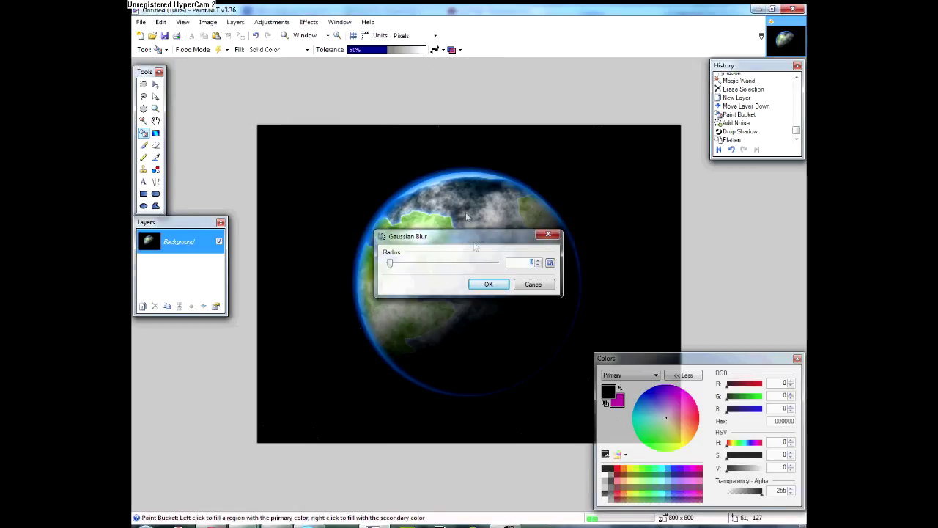
drag(484, 236, 596, 193)
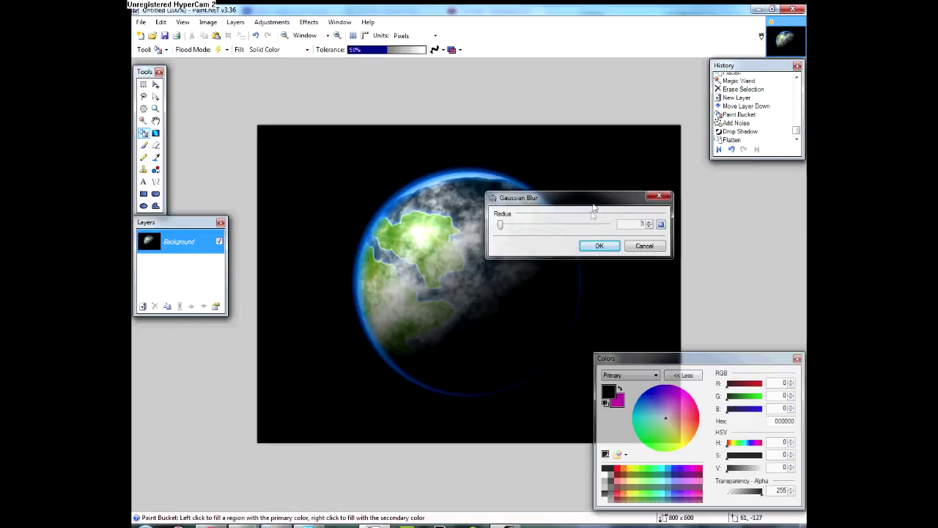
click(645, 241)
click(309, 22)
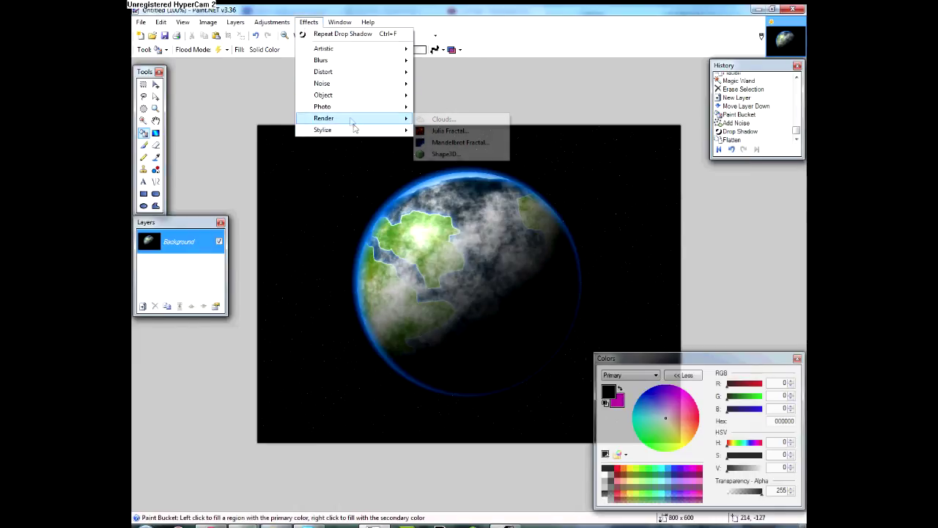
mouse_move(370, 129)
mouse_move(372, 107)
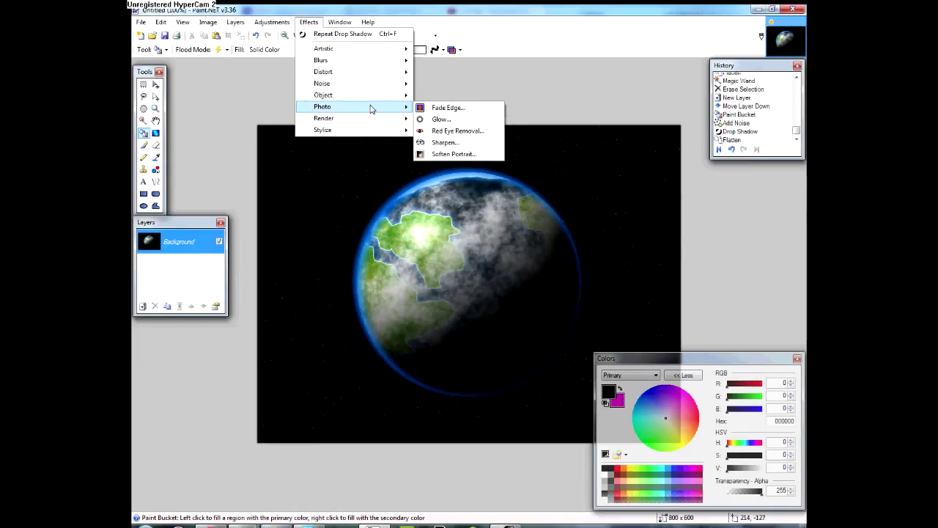
click(447, 153)
drag(513, 217, 693, 159)
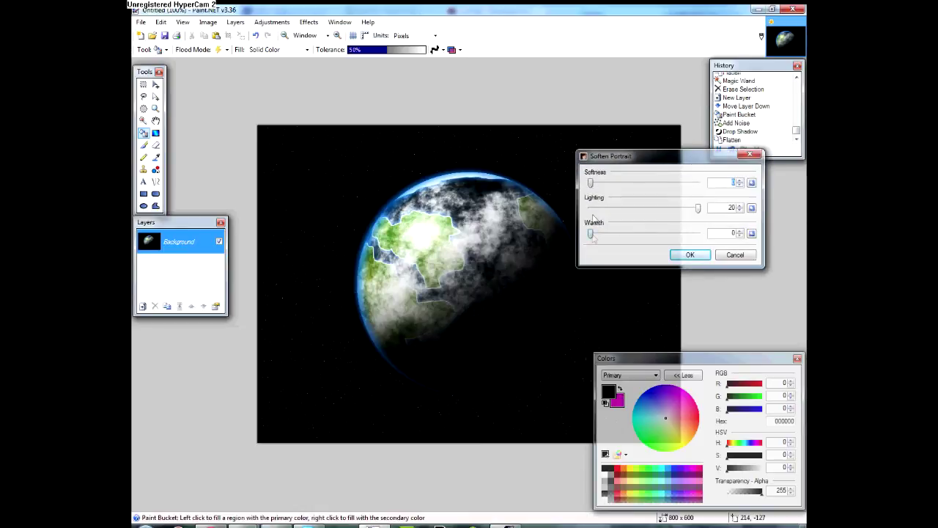
drag(592, 236, 624, 238)
drag(593, 187, 554, 195)
click(728, 254)
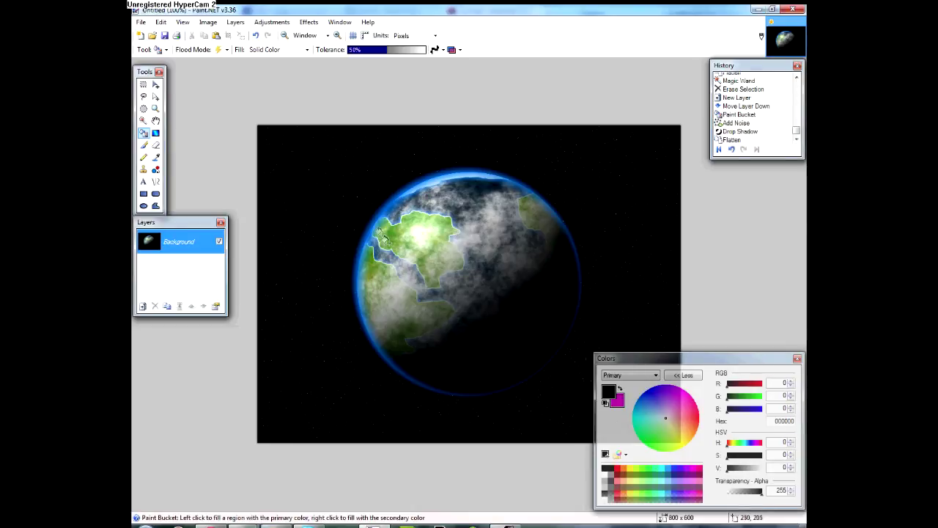
Save the finished image to the desktop (Bureaublad) as a PNG named planetexamp, using auto-detected bit depth.
click(140, 26)
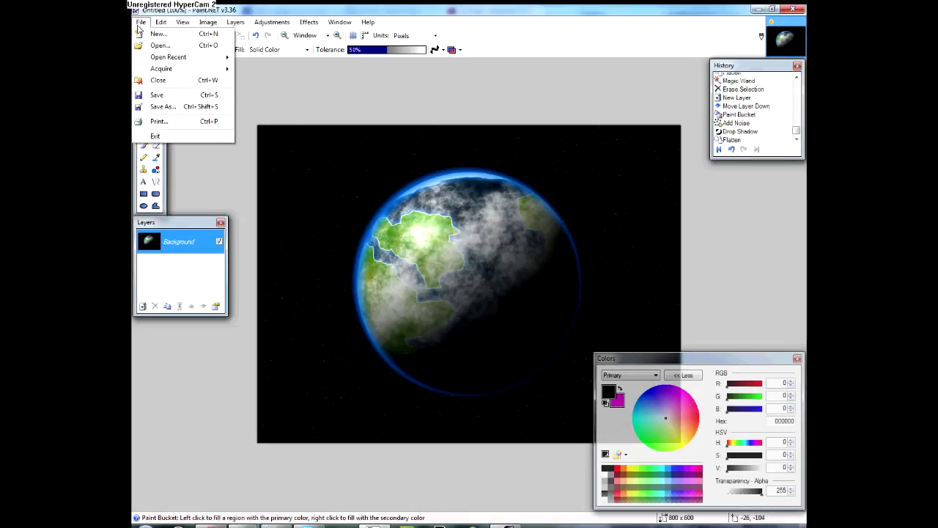
click(162, 106)
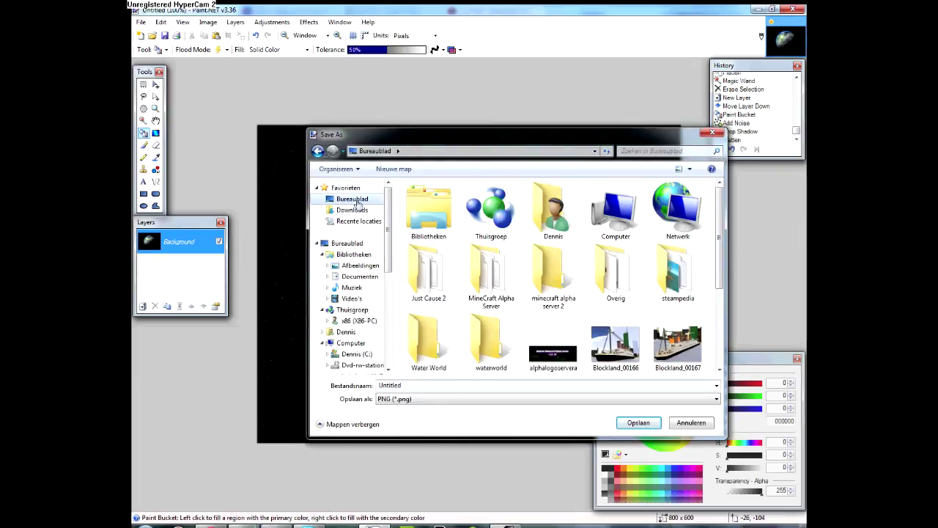
scroll(527, 370, down, 3)
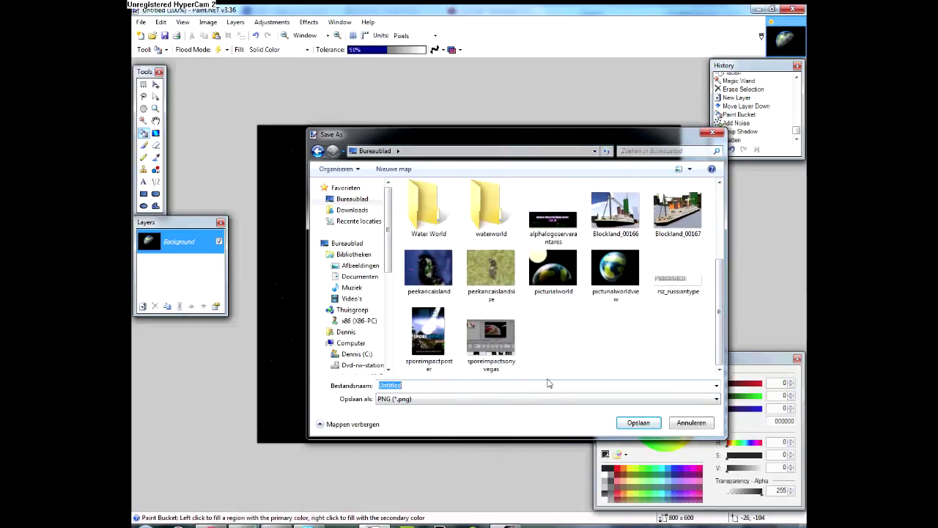
text(planetexamp)
click(638, 422)
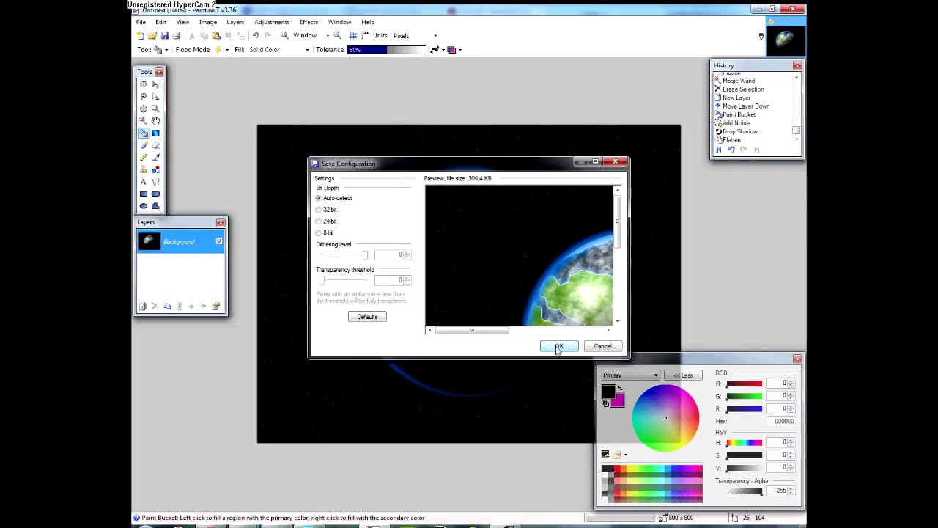
scroll(576, 283, down, 3)
drag(498, 330, 545, 259)
click(568, 353)
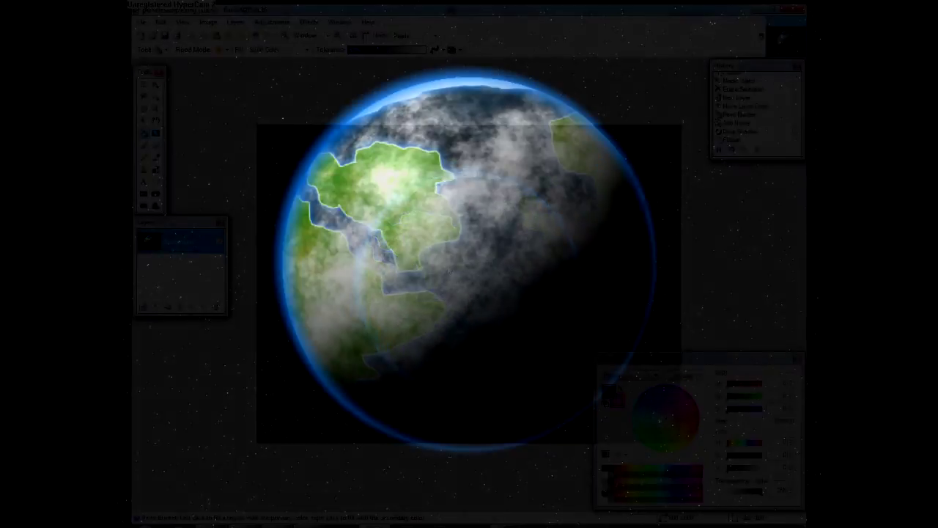